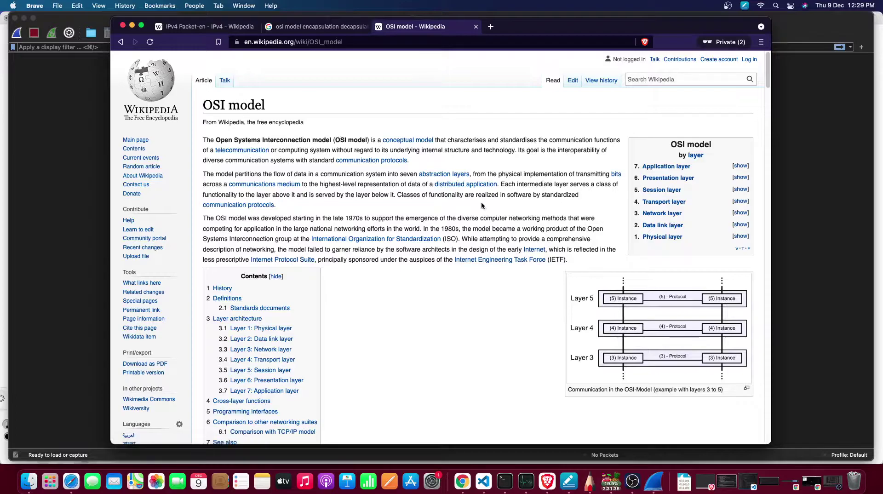
View the OSI encapsulation and de-encapsulation diagram and the IPv4 packet header diagram
left_click(315, 27)
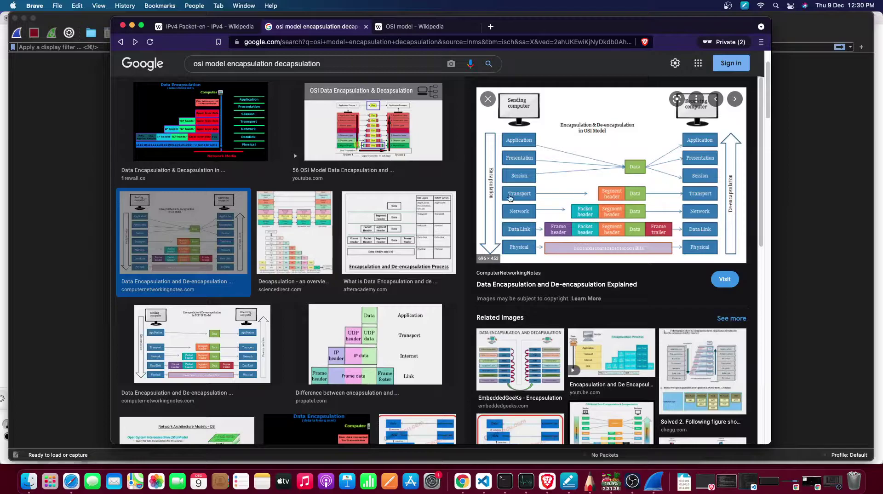
left_click(179, 27)
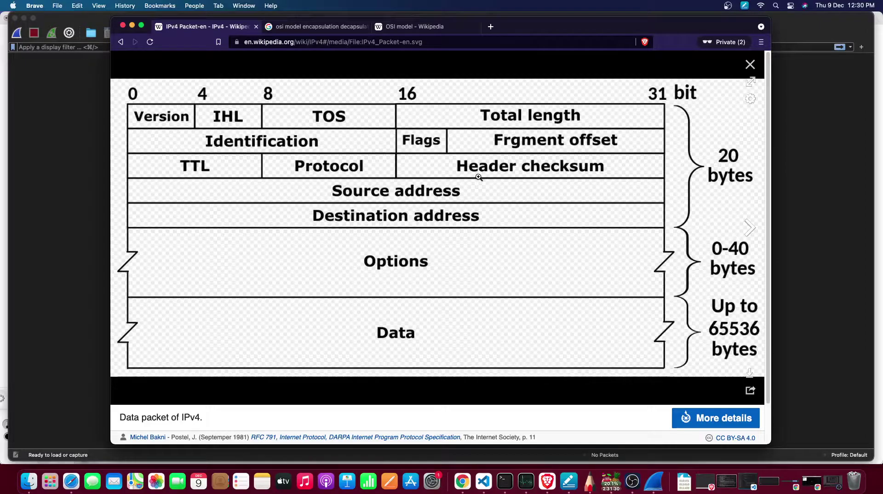
Switch to Wireshark and open its online Sample Captures wiki page
left_click(651, 488)
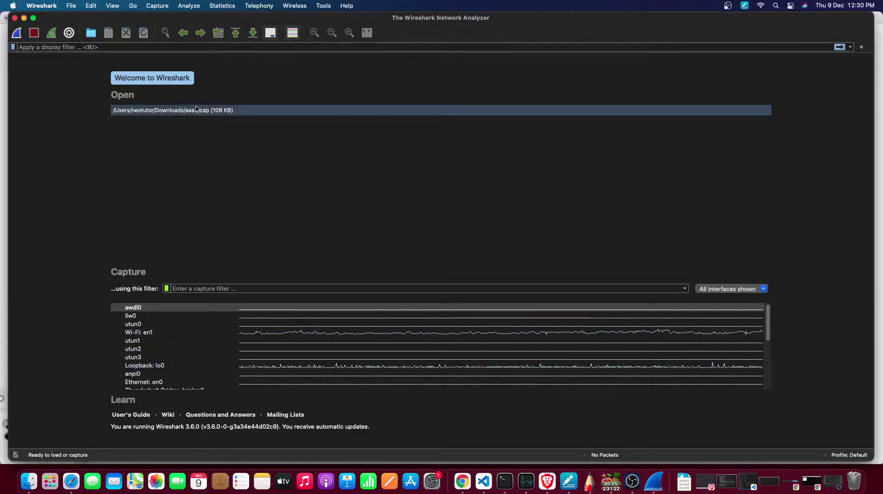
left_click(323, 5)
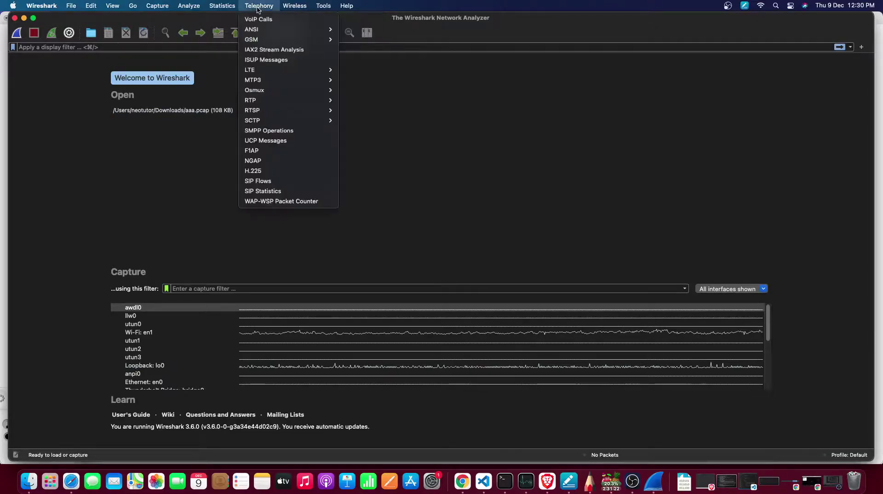
mouse_move(346, 5)
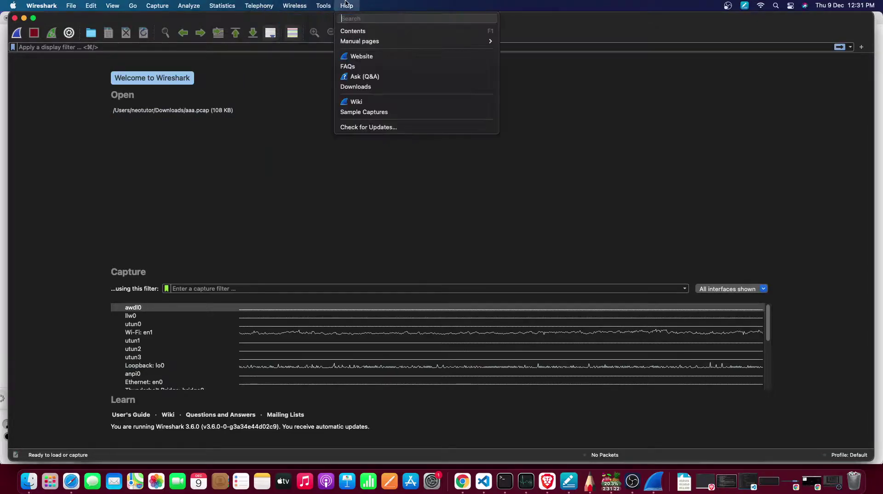
left_click(371, 111)
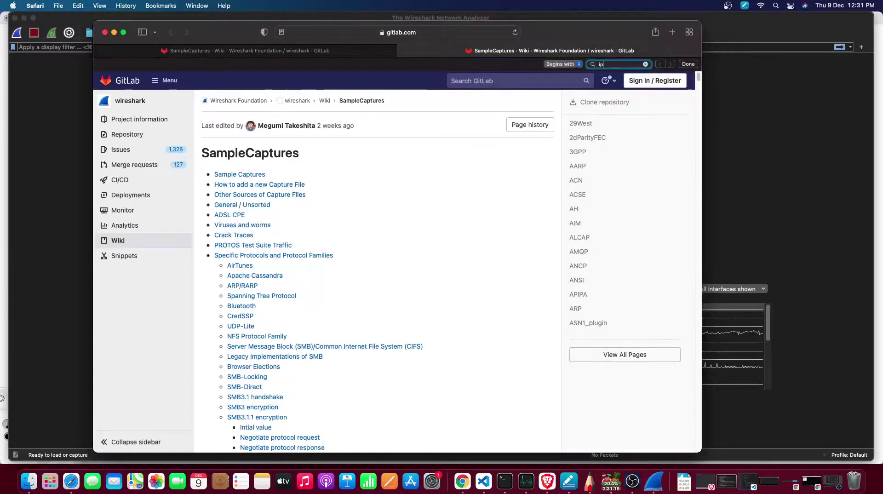
Search the SampleCaptures page for "ip" and look through the matching protocol entries
key("super+f")
type("ip")
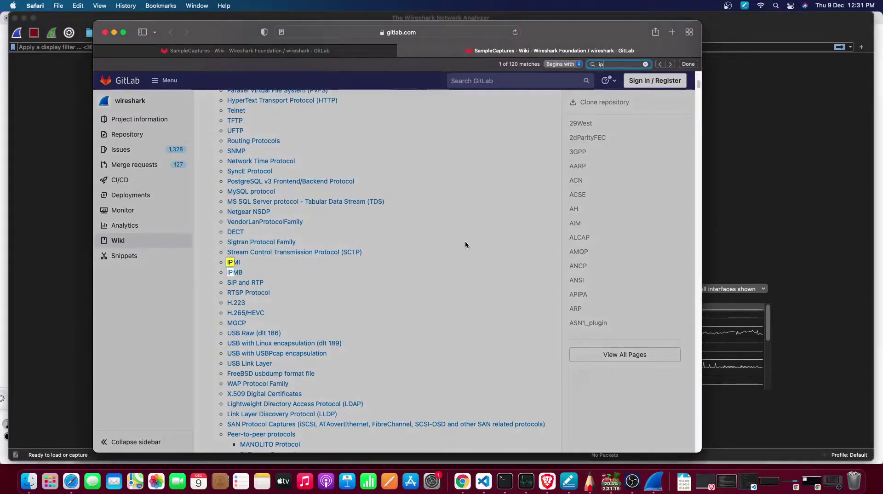
key("Return")
key("Return")
key("Return")
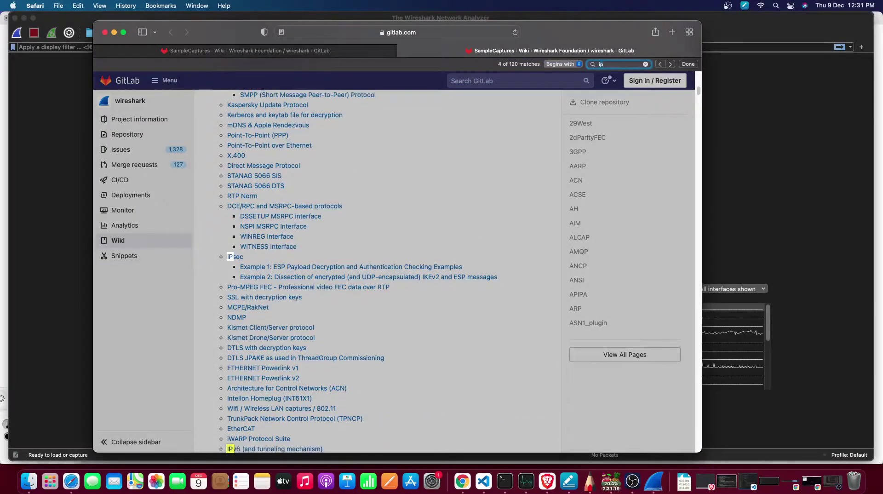
scroll(436, 274, "down", 5)
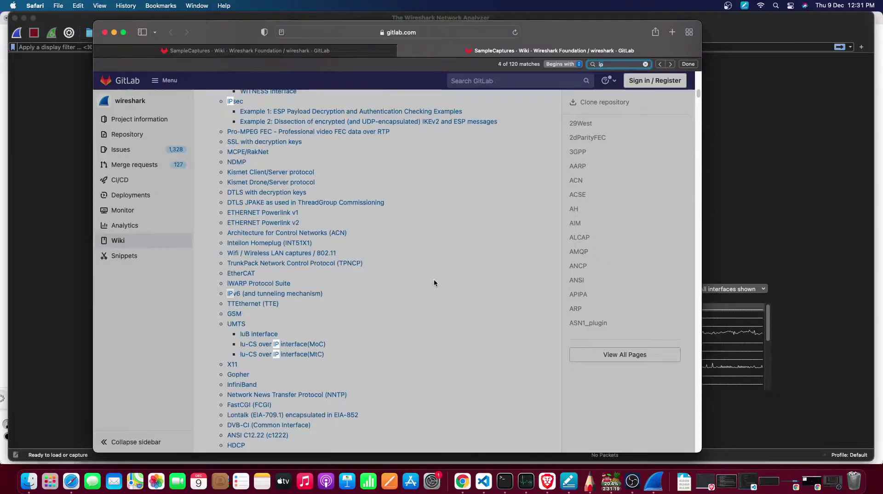
scroll(434, 279, "down", 8)
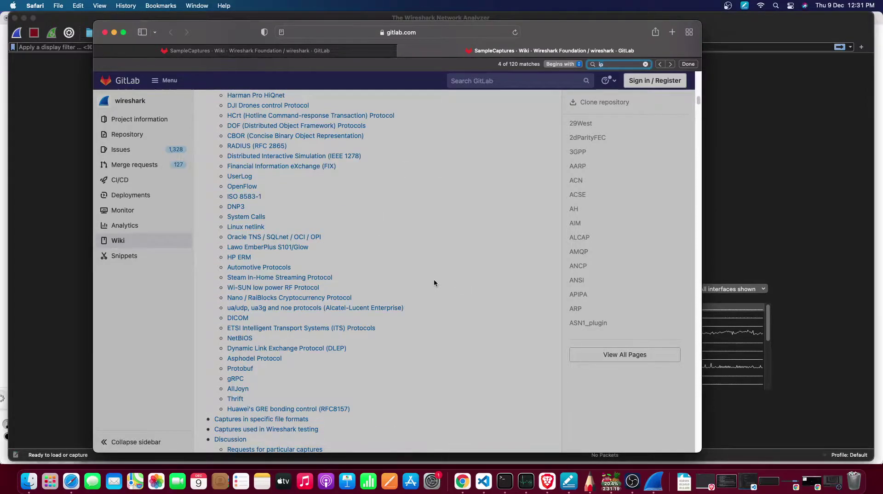
Search the SampleCaptures page for "ipv4" and go through the matching capture files
type("v4")
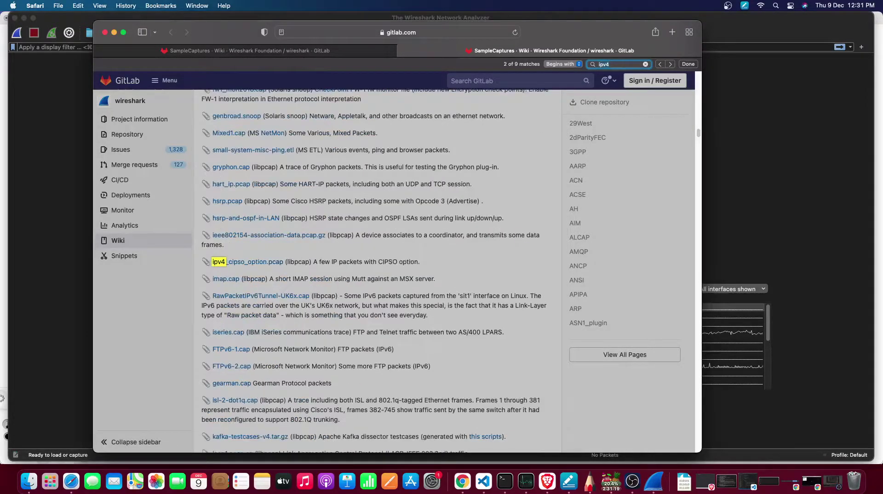
key("Return")
key("Return")
key("Return")
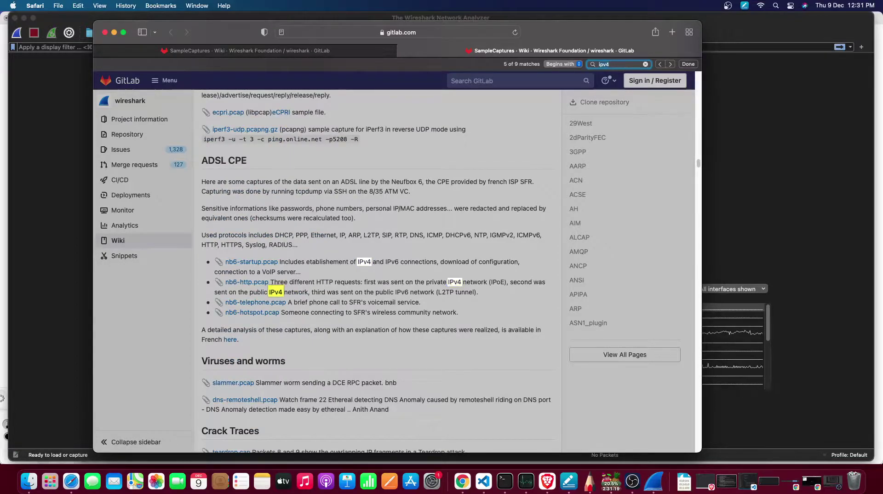
key("Return")
key("Return")
key("shift+Return")
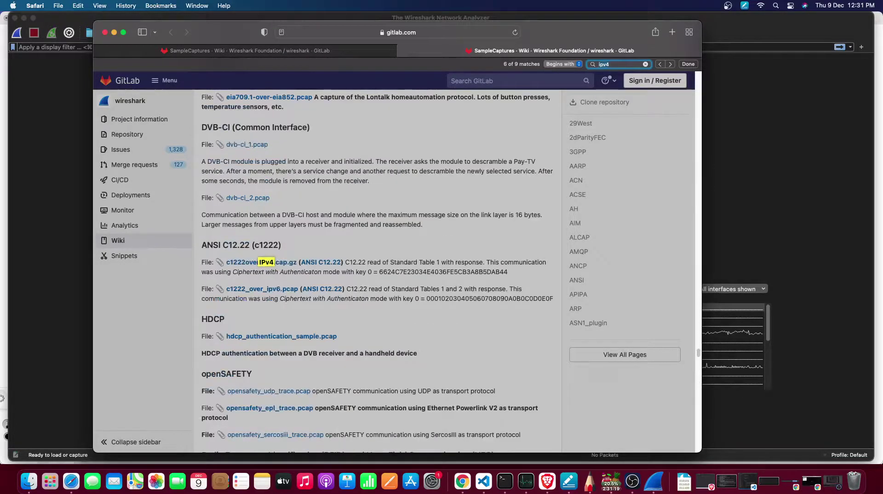
key("Return")
key("Return")
key("Return")
key("Return")
key("Return")
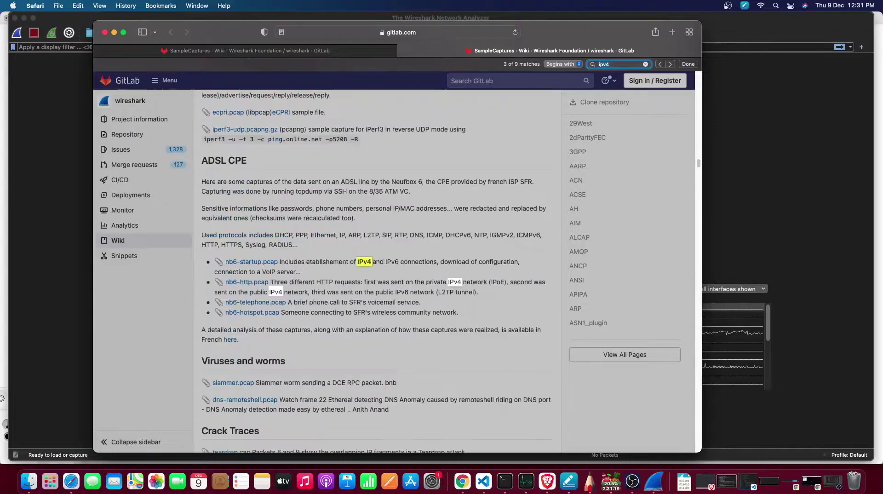
key("Return")
key("Escape")
scroll(373, 263, "down", 10)
scroll(373, 262, "up", 15)
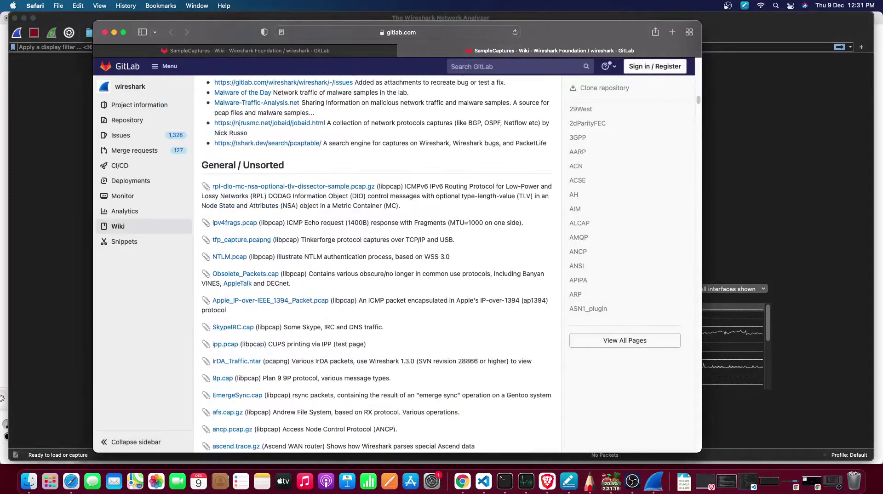
Search the SampleCaptures page for "udp"
key("super+f")
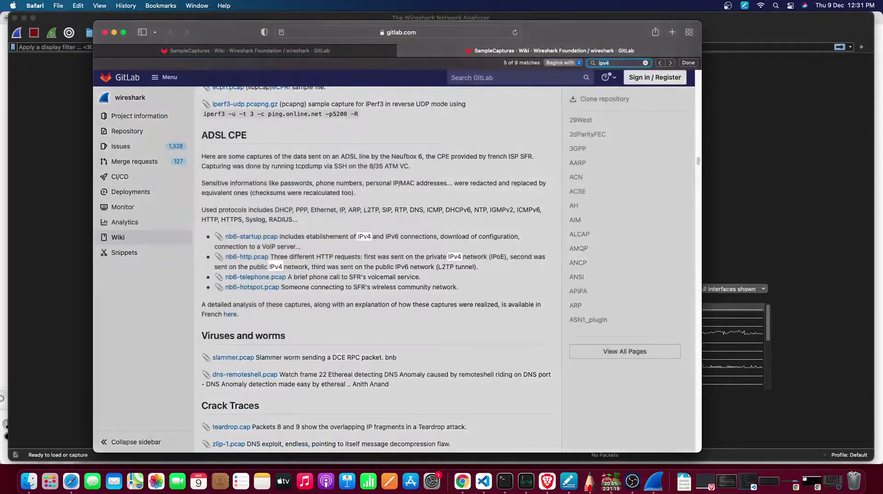
type("udp")
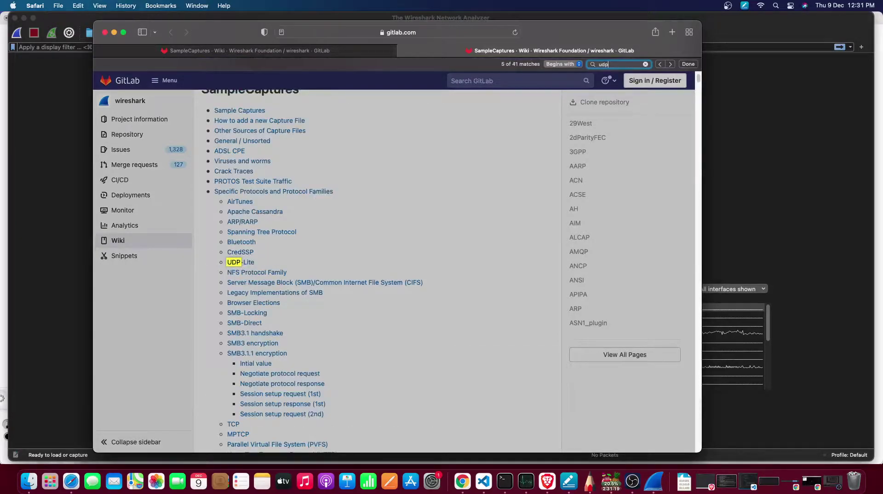
key("Escape")
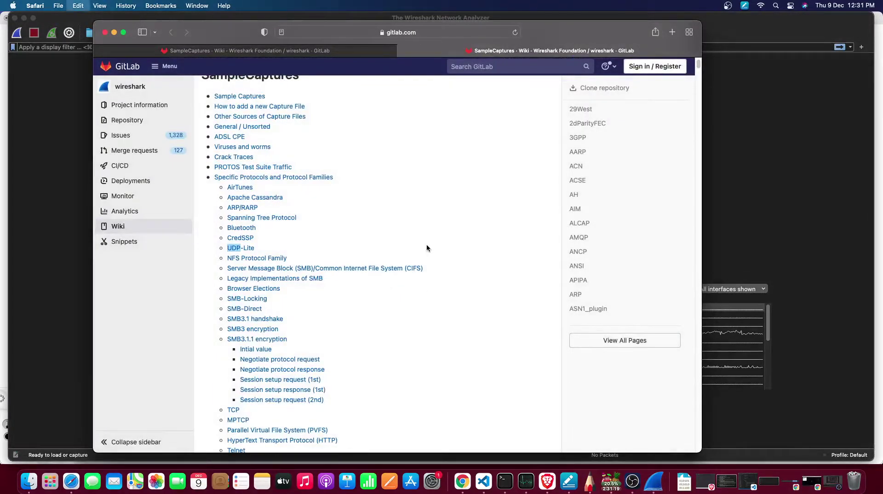
Find "tcp" in the page contents and open the TCP section link in a new tab
key("super+f")
type("tcp")
key("Escape")
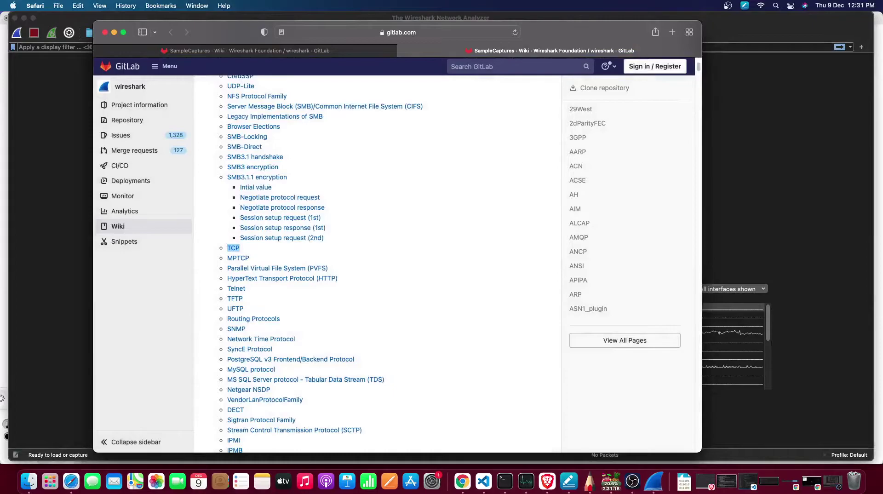
right_click(233, 248)
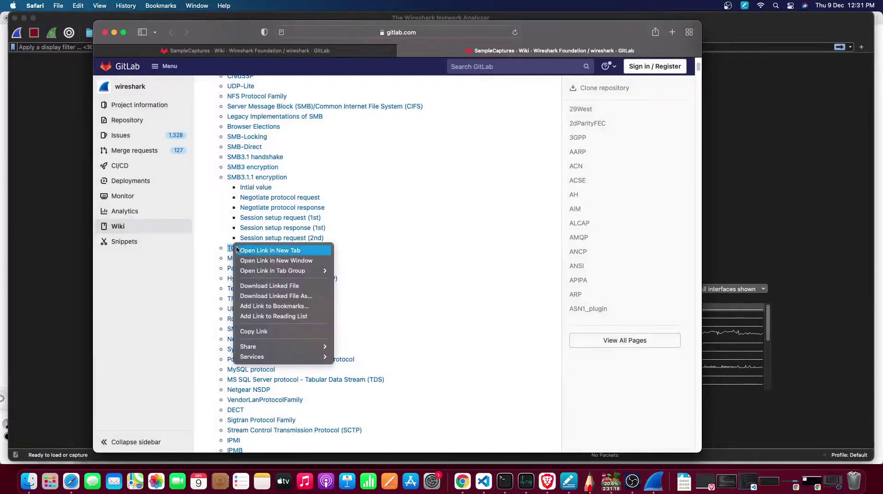
left_click(250, 252)
Download the Netcat sample 200722_tcp_anon.pcapng from the TCP section and open the Downloads folder
left_click(560, 51)
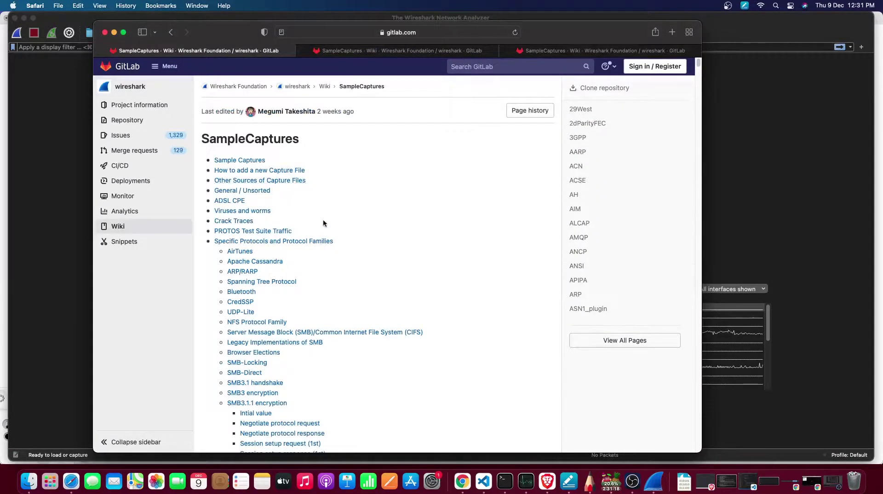
scroll(340, 272, "down", 3)
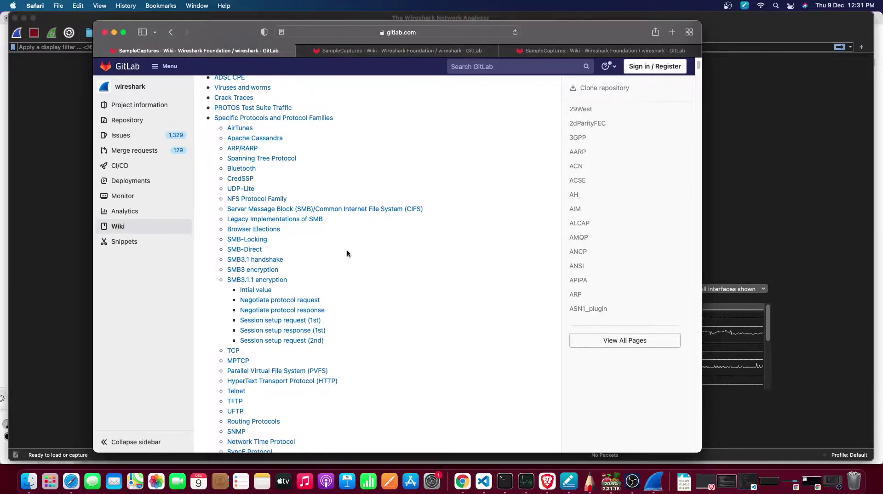
scroll(262, 260, "up", 3)
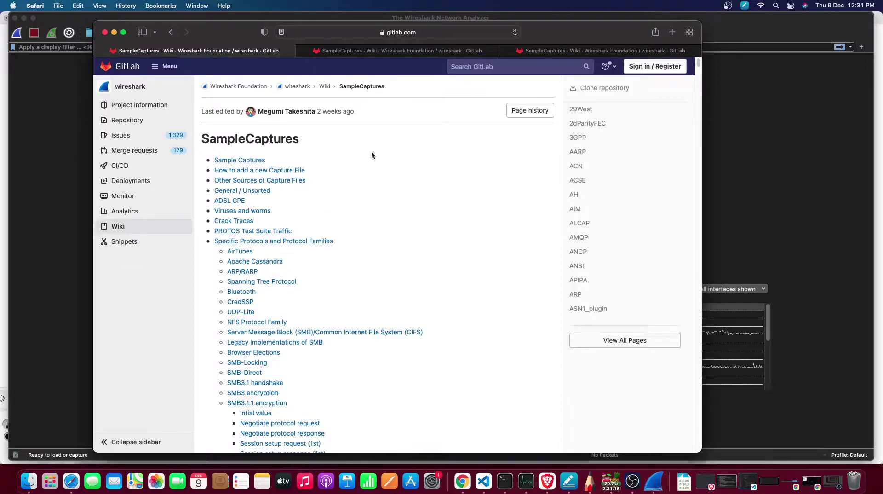
left_click(523, 55)
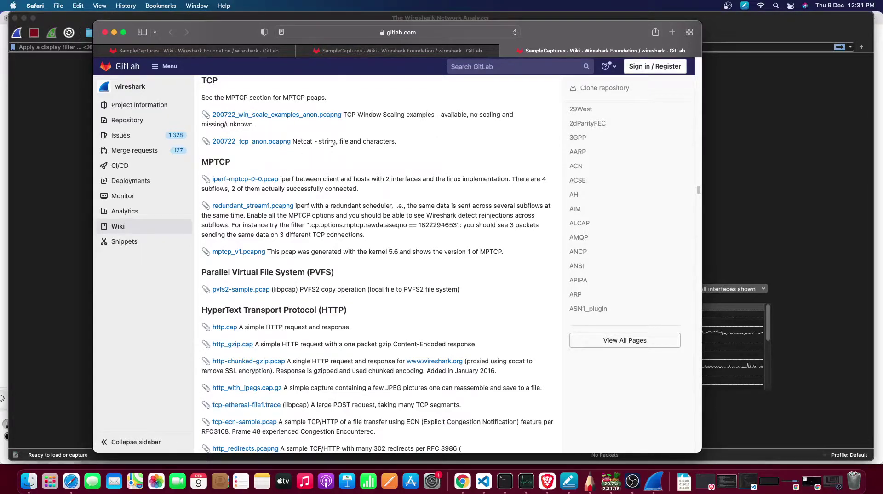
left_click(258, 144)
right_click(685, 487)
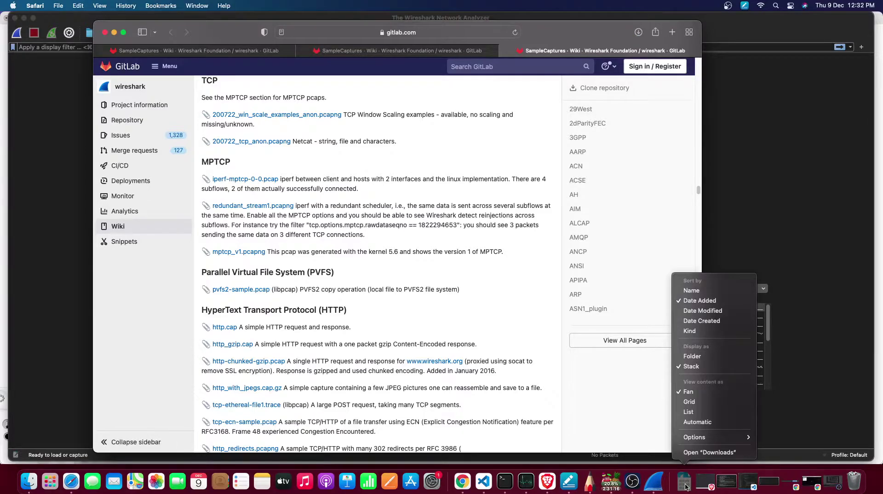
left_click(695, 452)
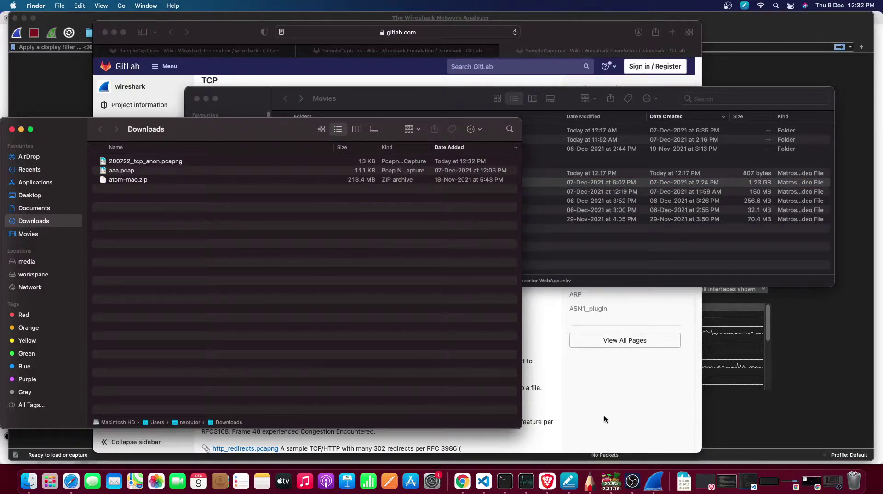
Switch to Wireshark, open the capture file 200722_tcp_anon.pcapng from Downloads, and make the window full screen
left_click(655, 482)
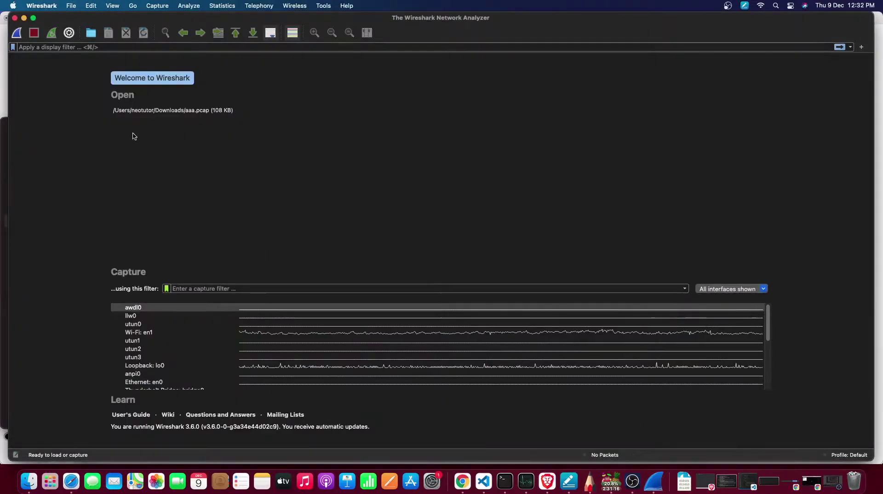
left_click(70, 6)
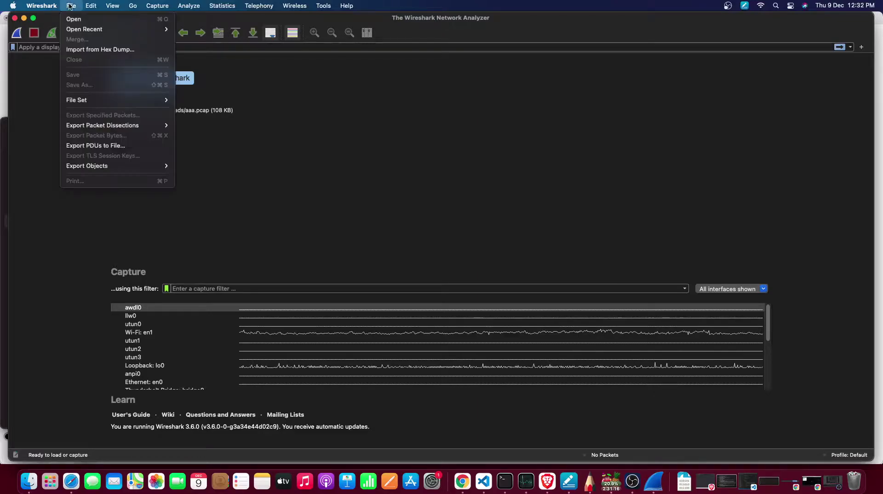
left_click(102, 19)
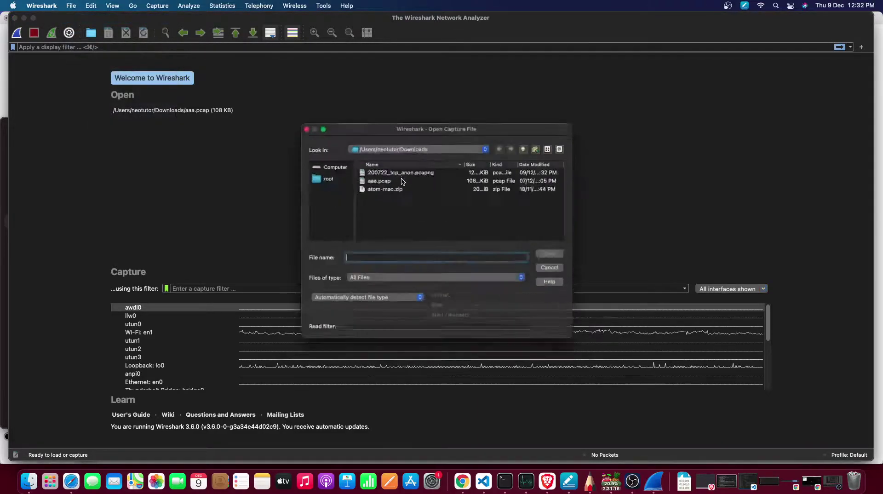
left_click(397, 166)
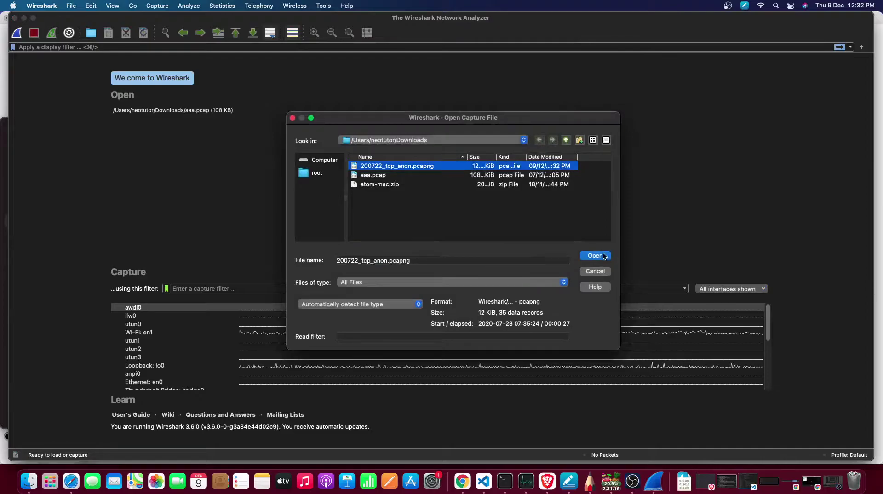
left_click(600, 255)
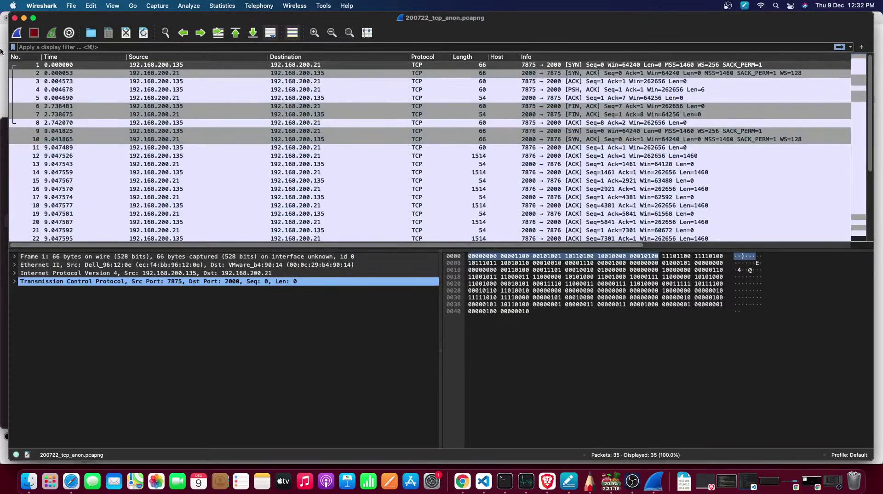
left_click(33, 19)
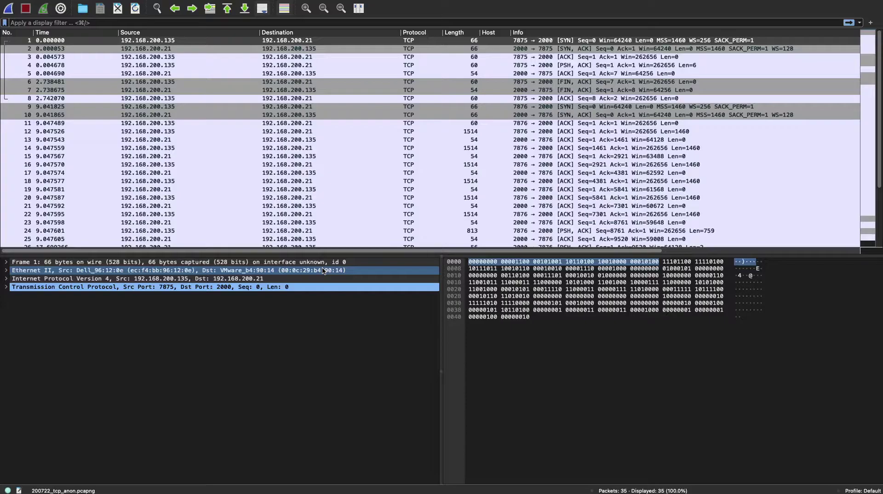
Switch to the browser showing the IPv4 packet diagram, make it full screen, and return to the Wireshark capture
key("ctrl+Up")
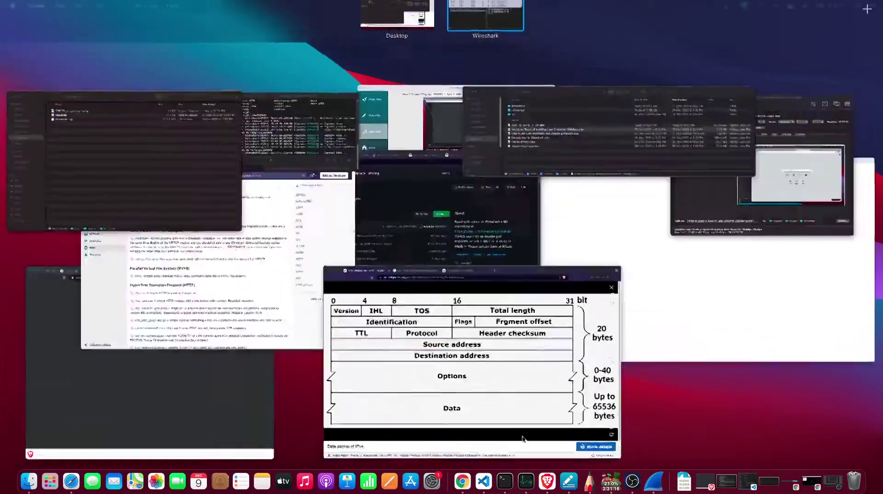
left_click(522, 438)
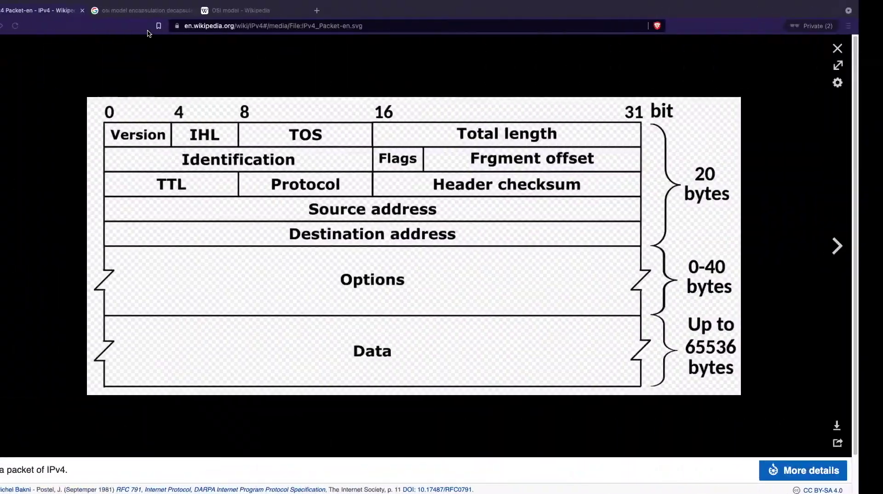
key("ctrl+Right")
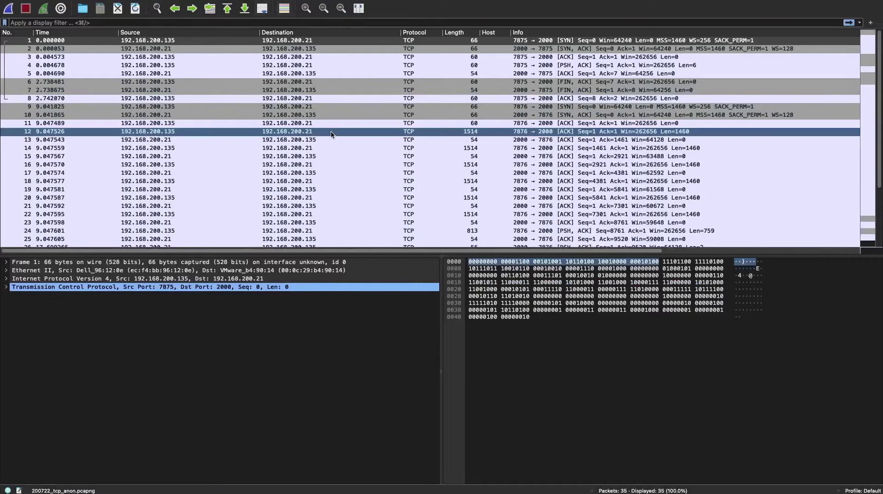
Look through the whole packet list of the capture and select packet 14 to show its details and bytes
scroll(278, 125, "down", 5)
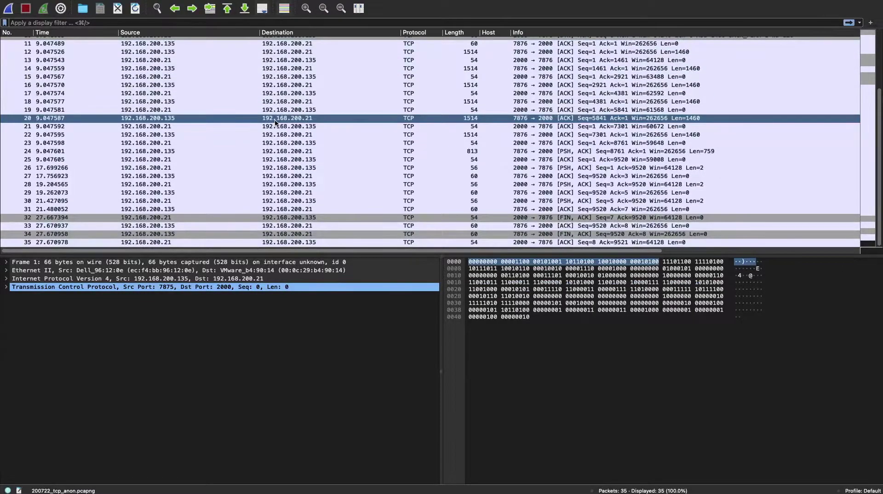
scroll(275, 122, "up", 5)
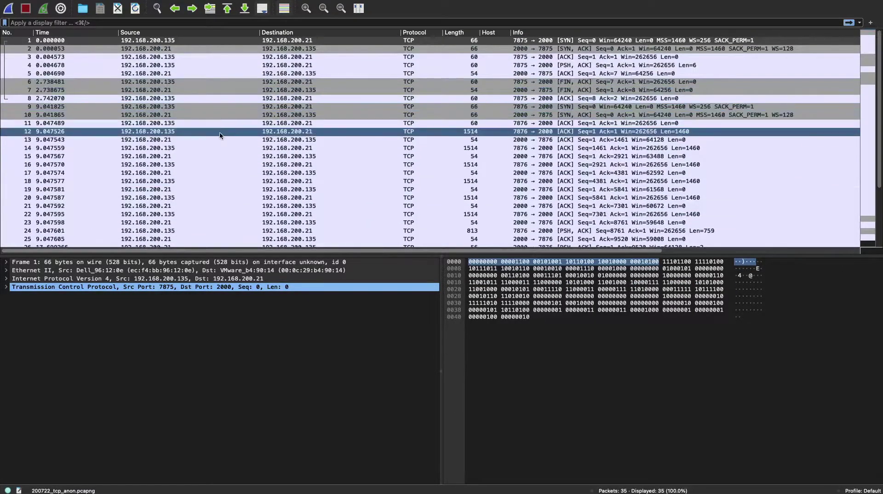
scroll(220, 135, "down", 5)
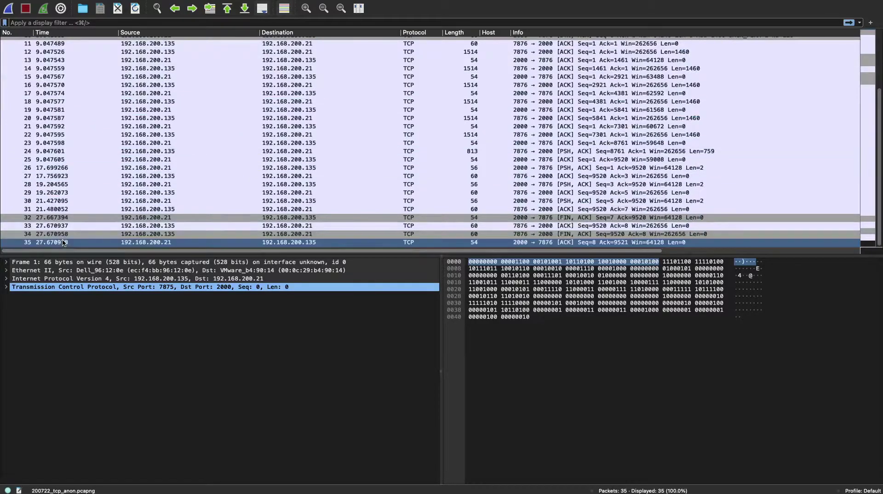
scroll(160, 213, "up", 5)
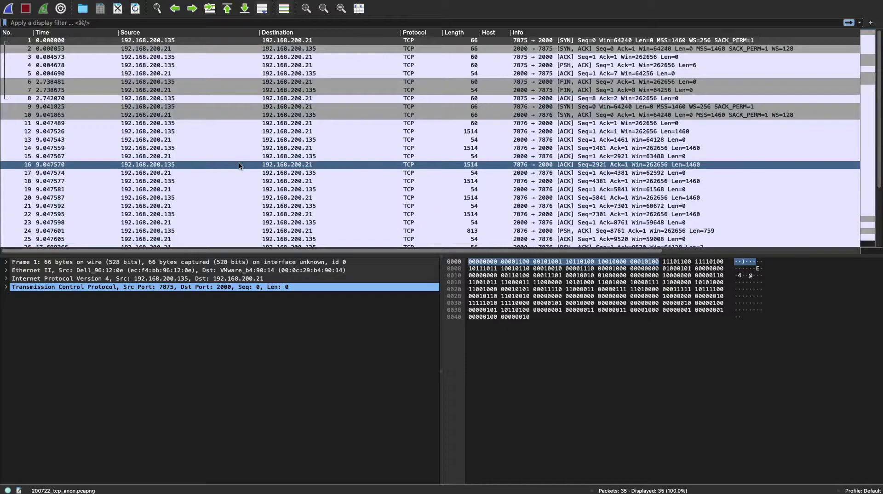
scroll(239, 166, "down", 5)
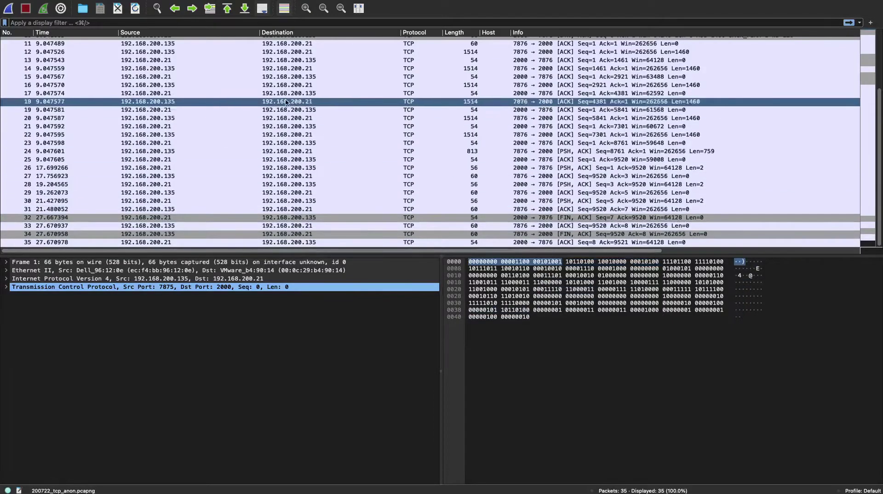
left_click(286, 68)
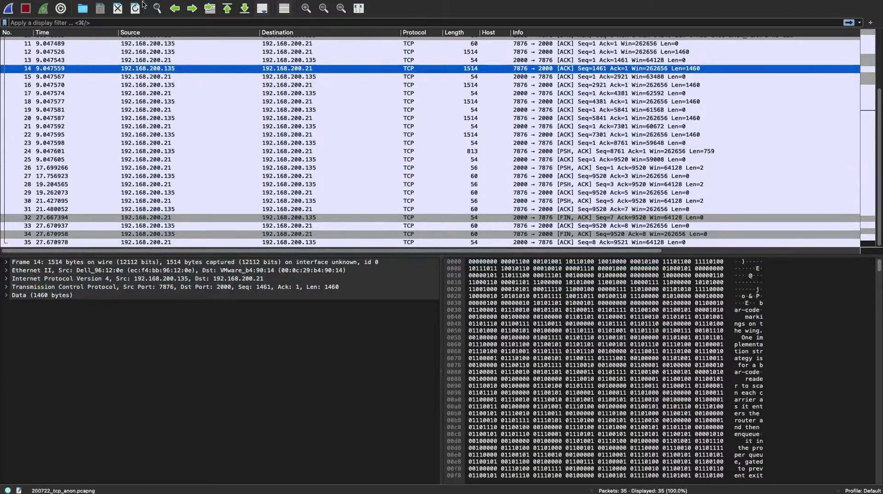
View the Capture File Properties of the open capture, including its time and packet statistics, and return to the packet list
mouse_move(176, 2)
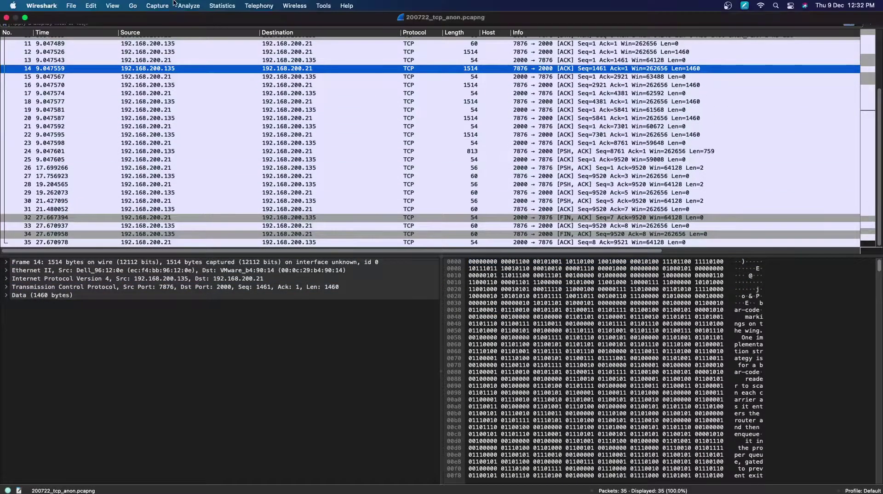
left_click(216, 6)
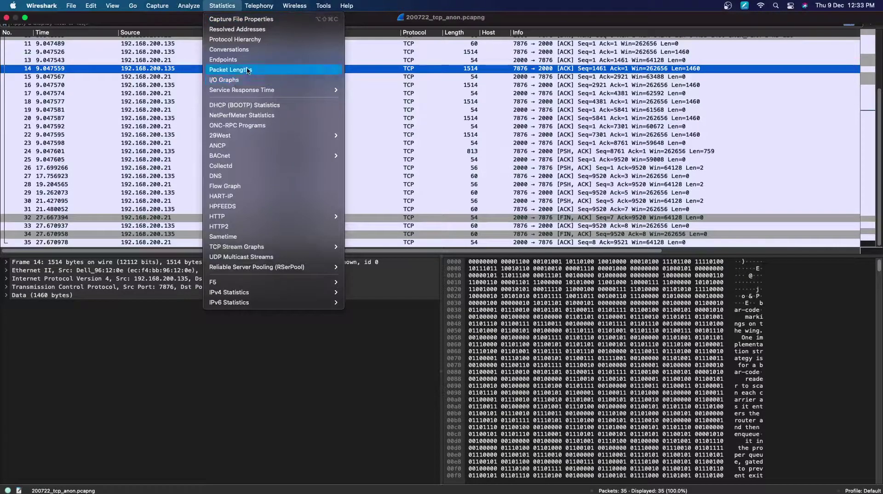
left_click(261, 19)
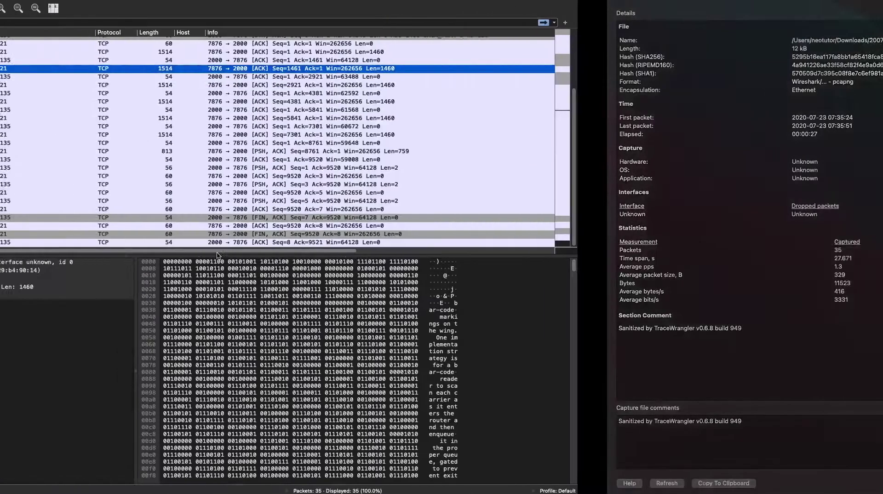
key("Escape")
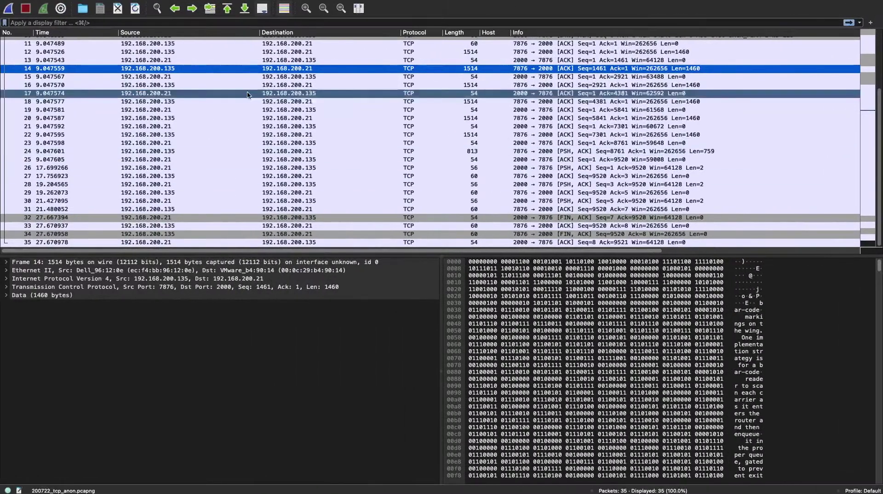
Examine the Protocol Hierarchy statistics for Data, Transmission Control Protocol, Internet Protocol Version 4 and Ethernet, and return to the packet list
left_click(235, 5)
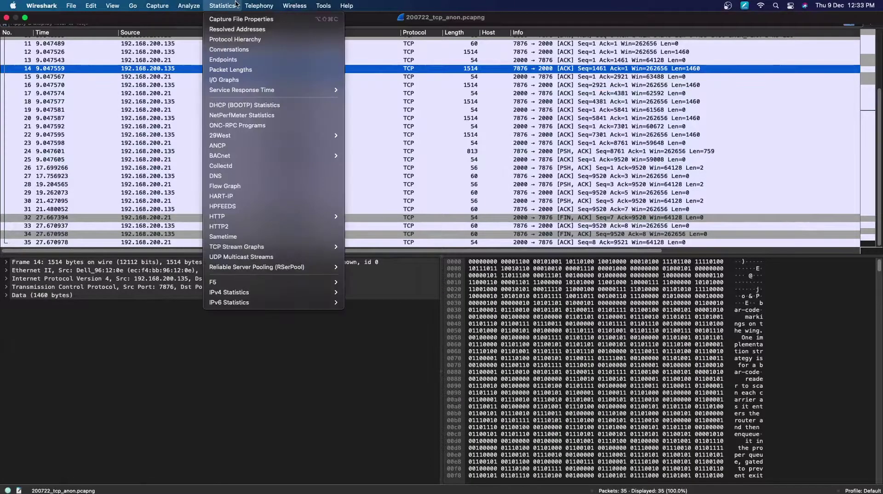
left_click(279, 40)
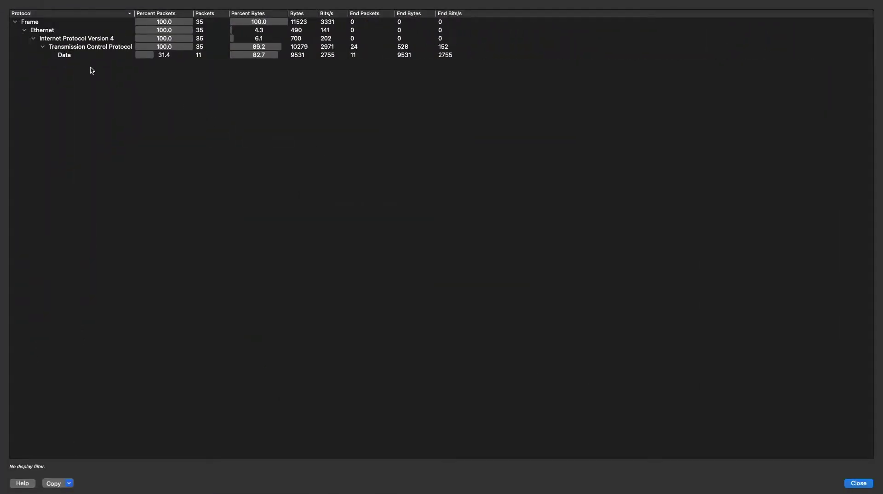
left_click(74, 56)
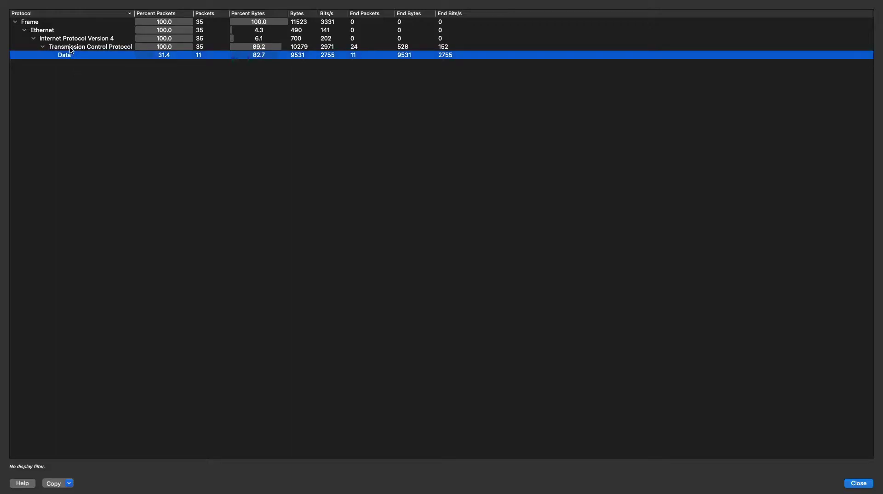
left_click(70, 48)
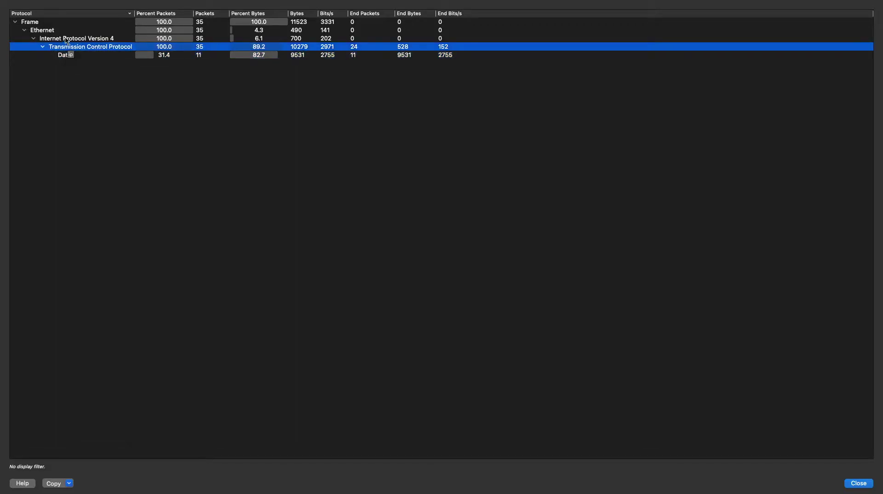
left_click(67, 40)
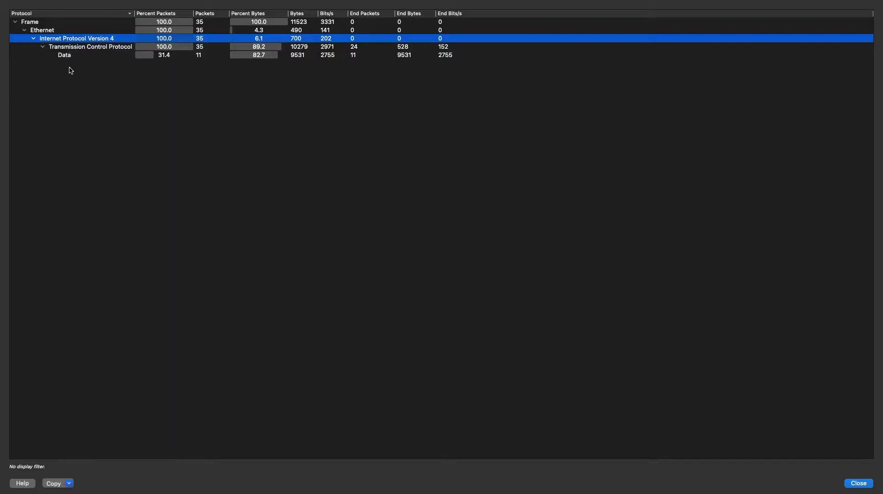
left_click(50, 30)
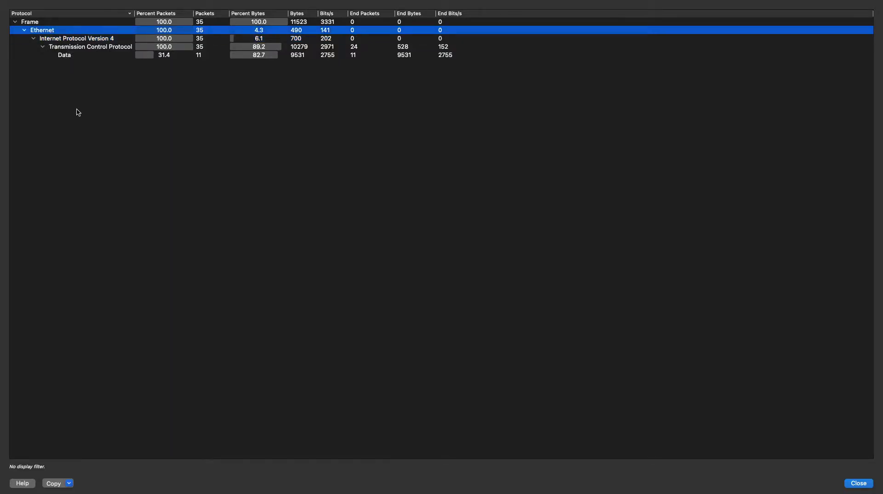
left_click(58, 36)
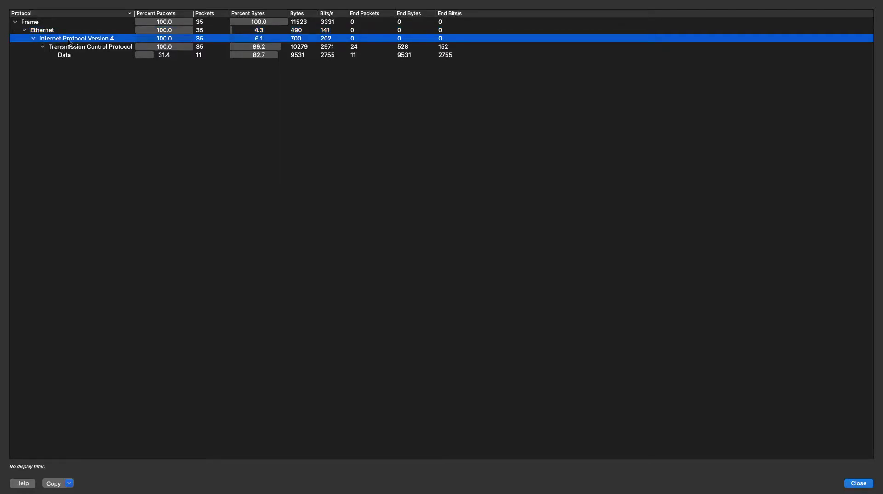
key("ctrl+Left")
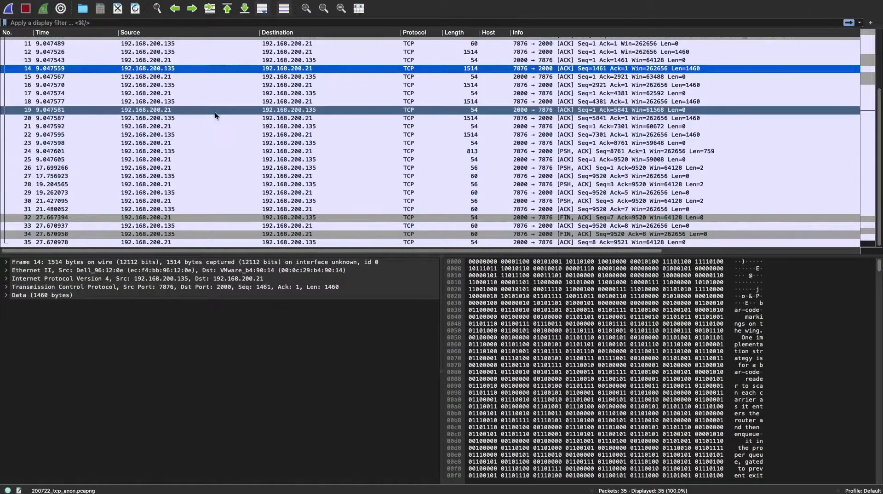
Review the packet list, examine the IPv4 entry in the Conversations statistics, and return to the capture
scroll(214, 112, "up", 3)
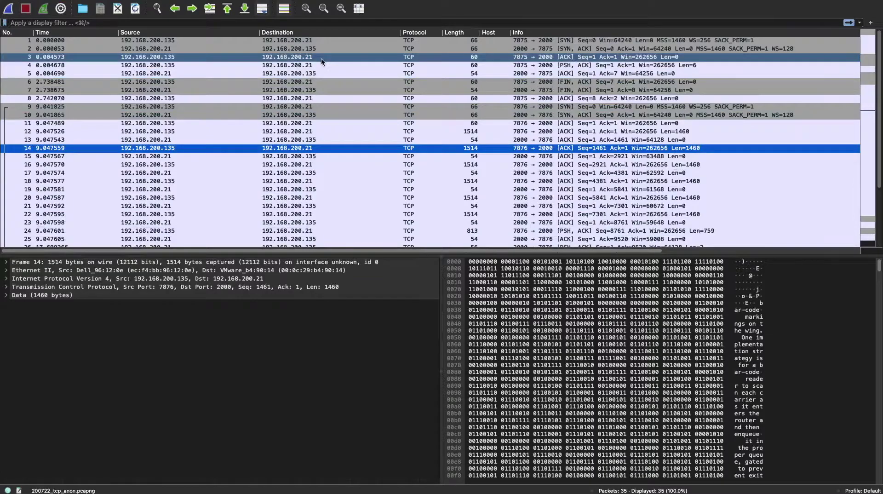
scroll(152, 216, "down", 3)
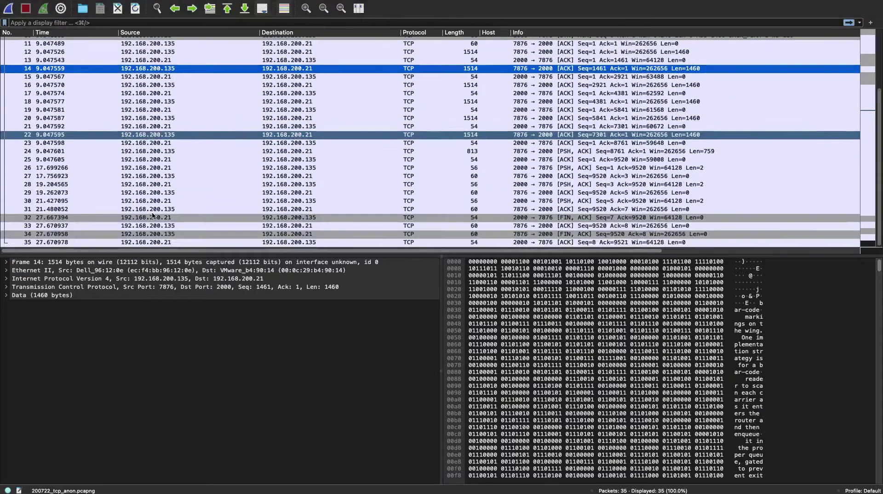
scroll(154, 213, "up", 3)
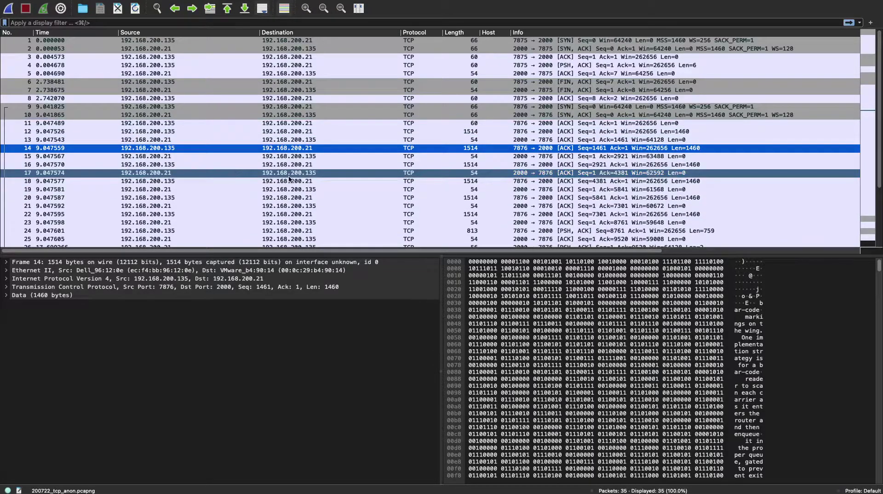
left_click(225, 5)
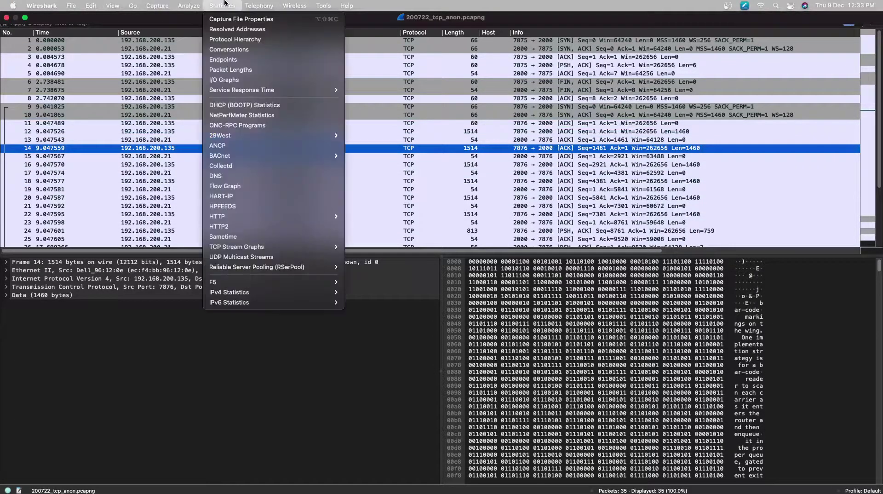
left_click(254, 52)
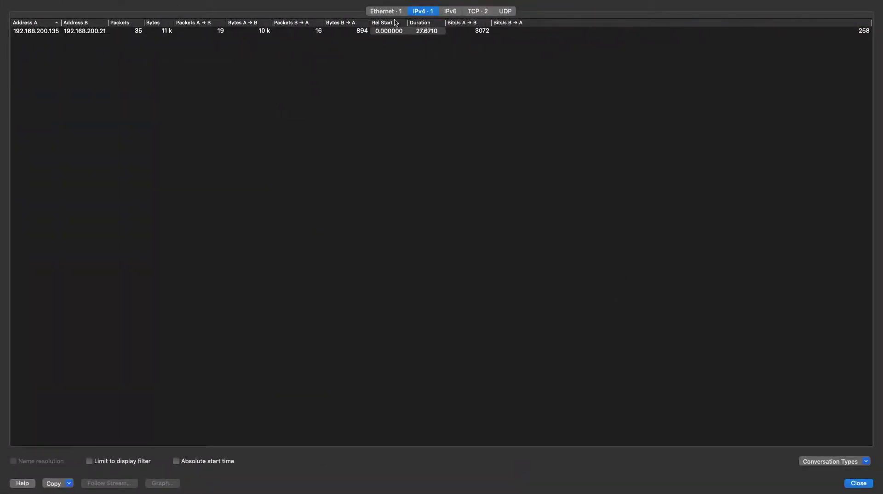
left_click(31, 33)
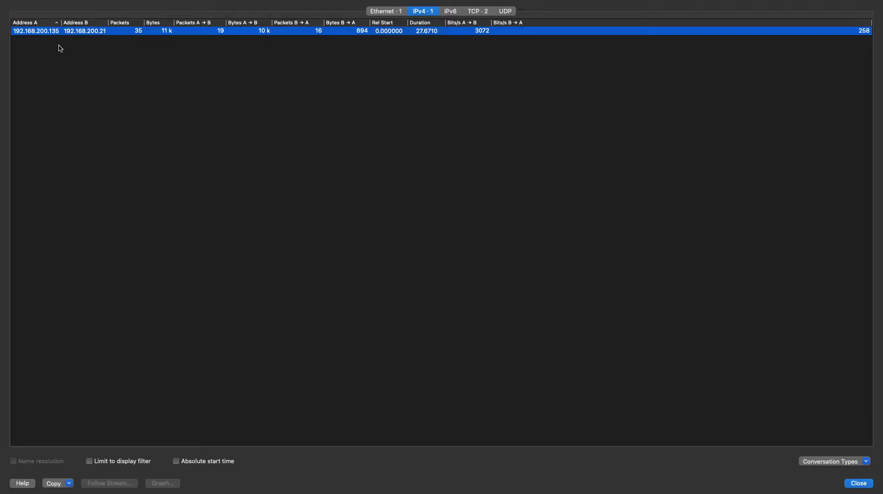
key("ctrl+Left")
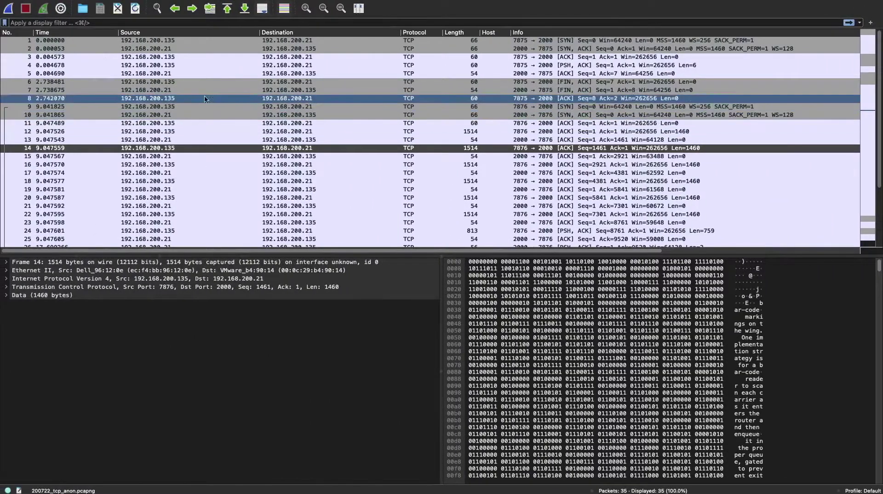
Select packet 15 and highlight the first two bytes of row 0030 in its binary data
left_click(151, 156)
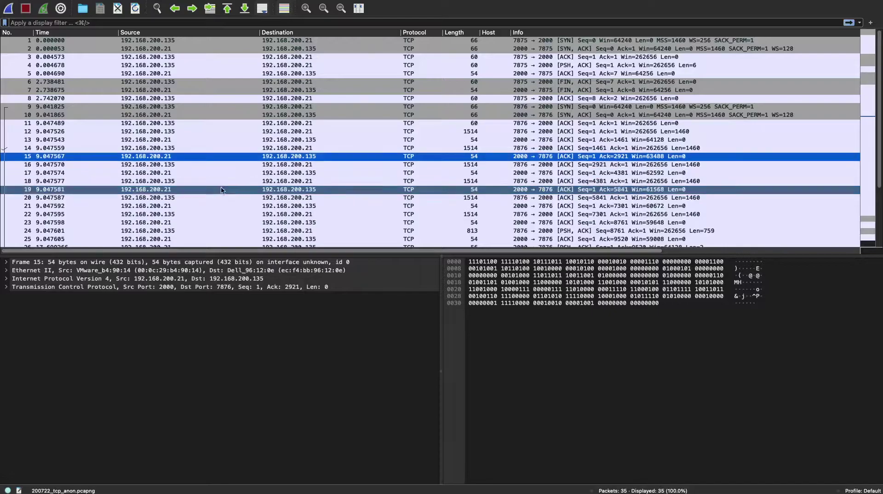
left_click(492, 303)
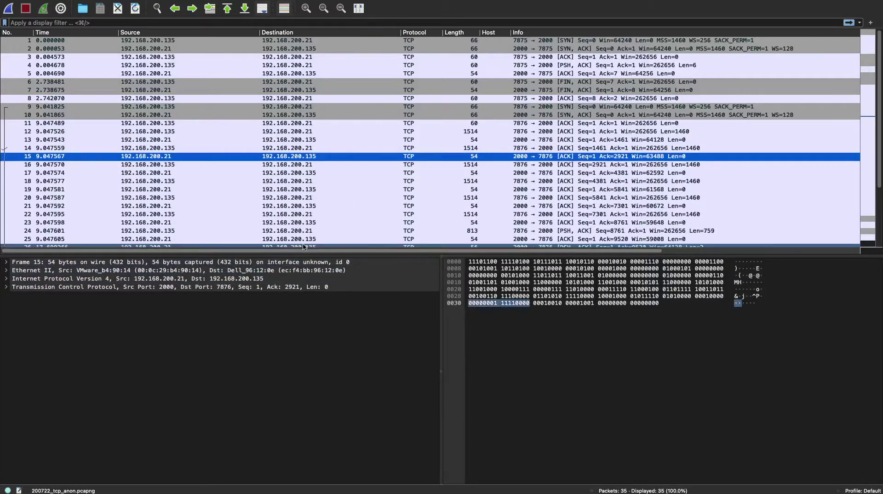
left_click(129, 157)
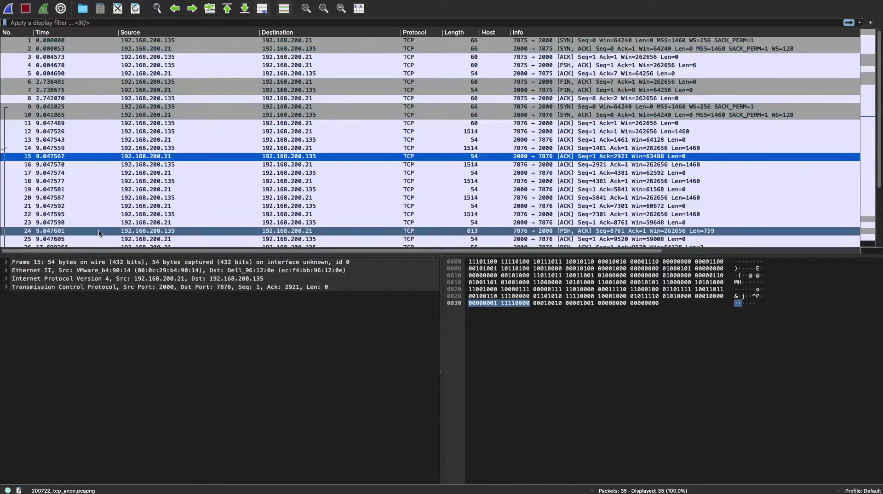
mouse_move(190, 2)
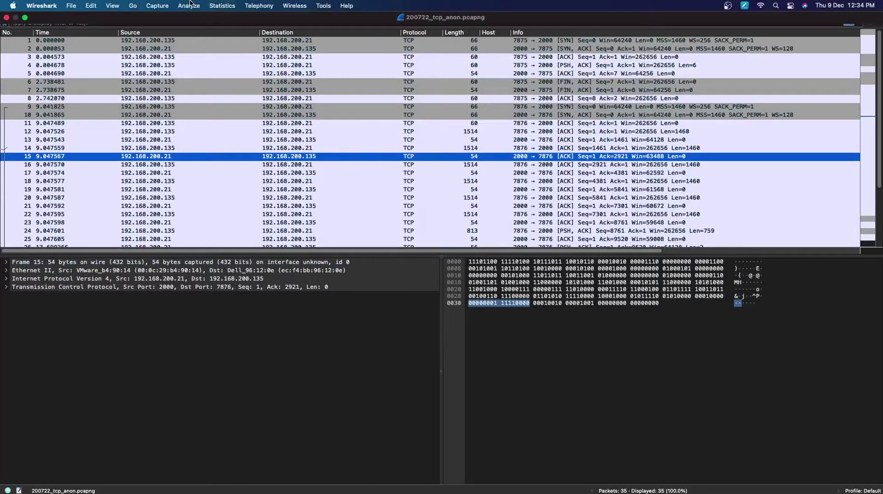
left_click(121, 7)
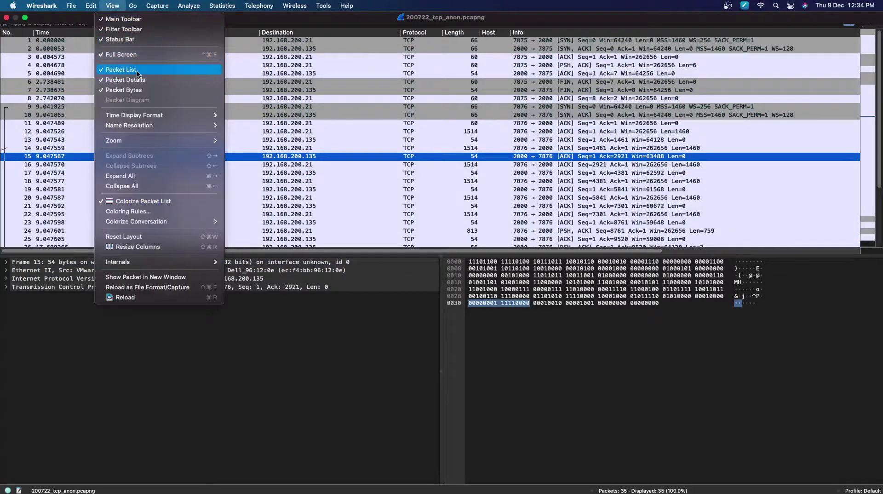
left_click(359, 349)
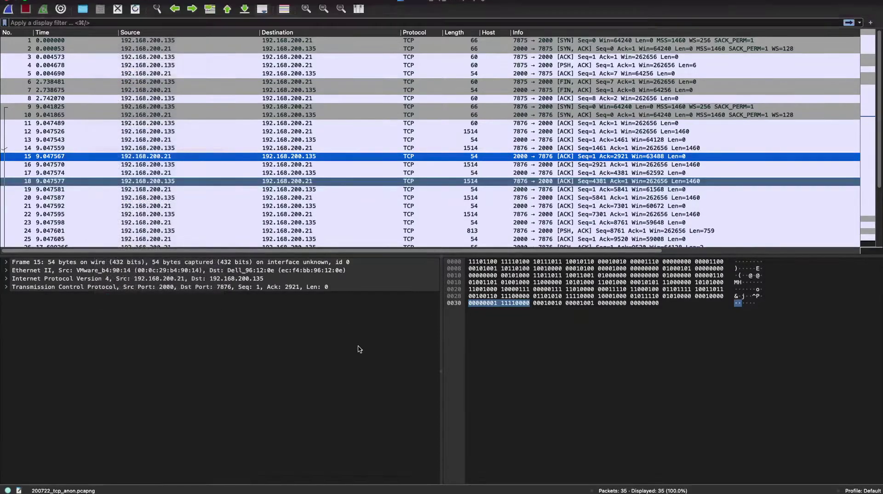
View the pane layout options in Wireshark's Appearance preferences and close the preferences without changing them
left_click(236, 156)
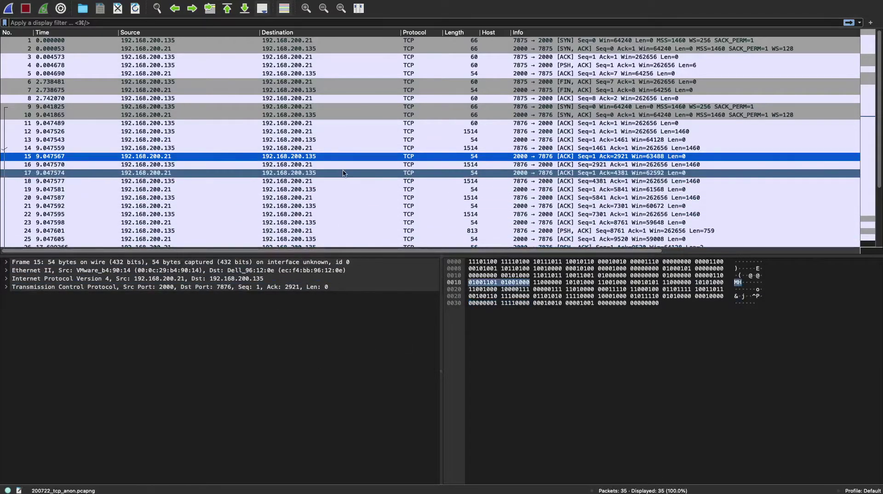
left_click(53, 5)
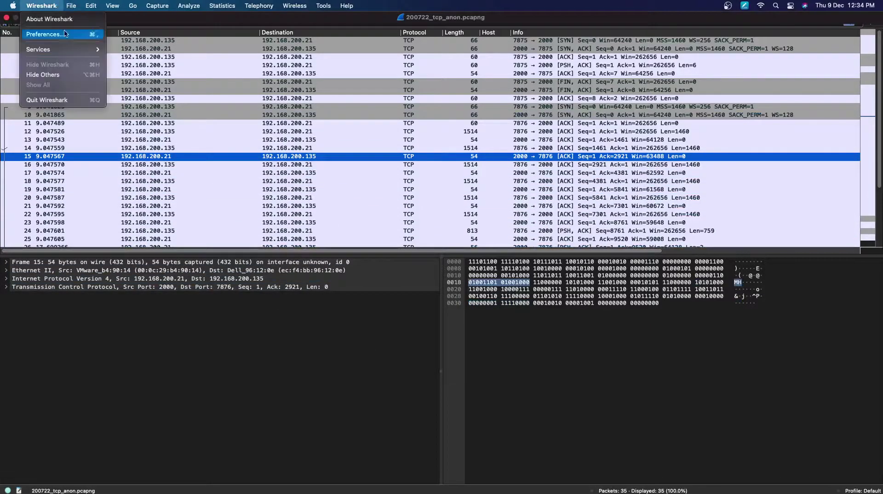
left_click(67, 36)
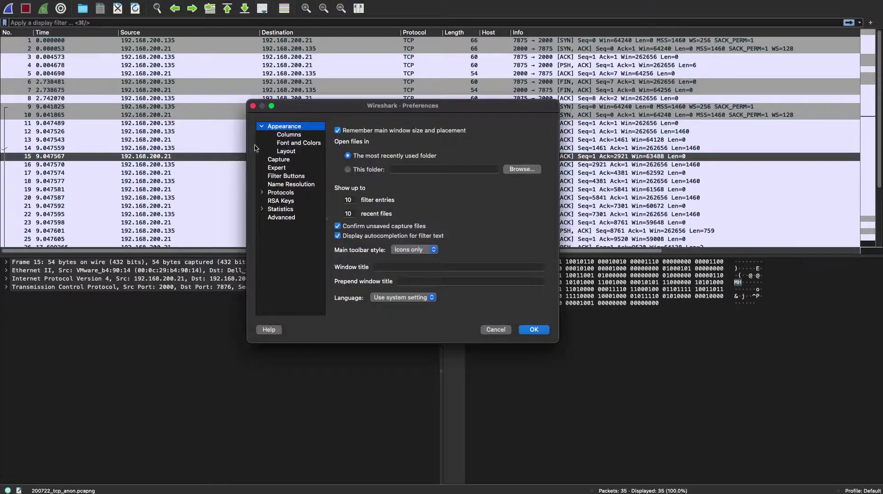
left_click(286, 152)
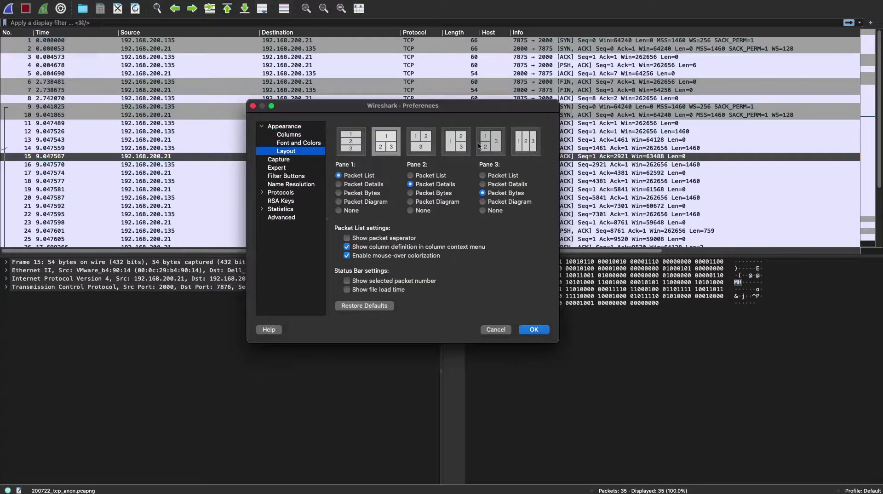
left_click(253, 106)
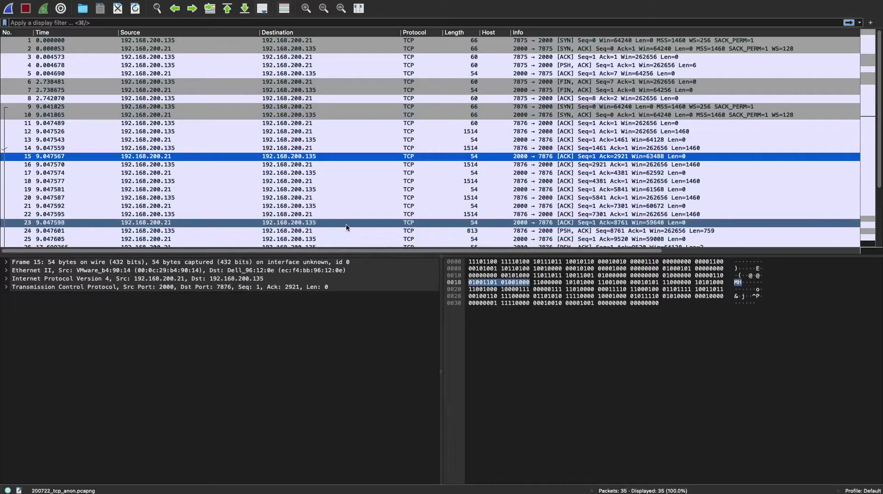
Select the Frame 15 entry in the details of packet 15 and show its bytes as hexadecimal
left_click(204, 157)
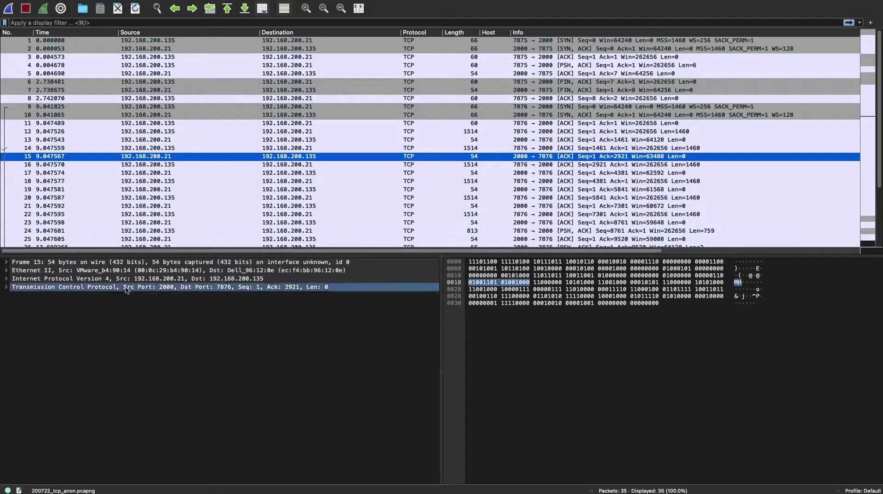
left_click(147, 262)
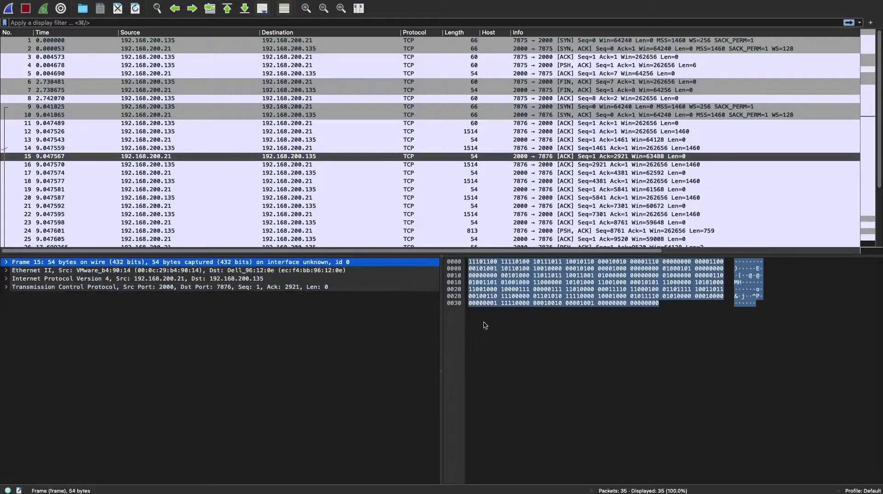
left_click(287, 262)
right_click(566, 342)
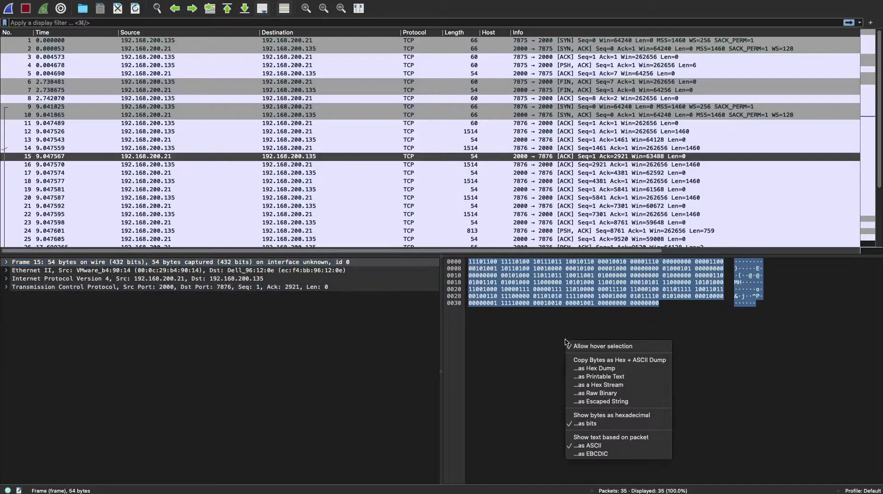
left_click(596, 416)
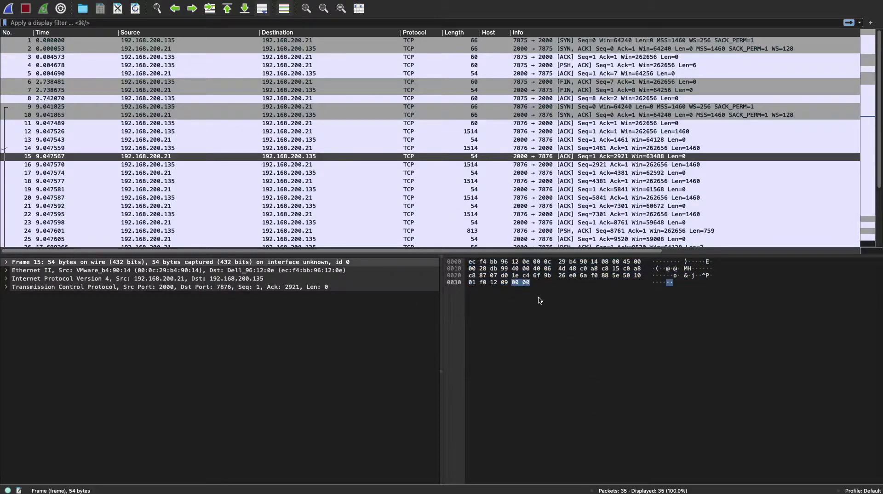
Switch the byte view of packet 15 to bits and back to hexadecimal
right_click(587, 309)
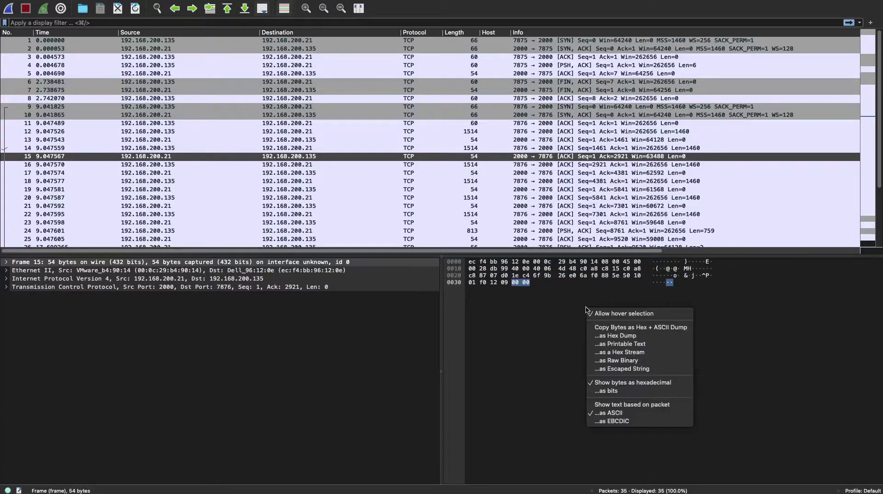
left_click(631, 386)
right_click(550, 346)
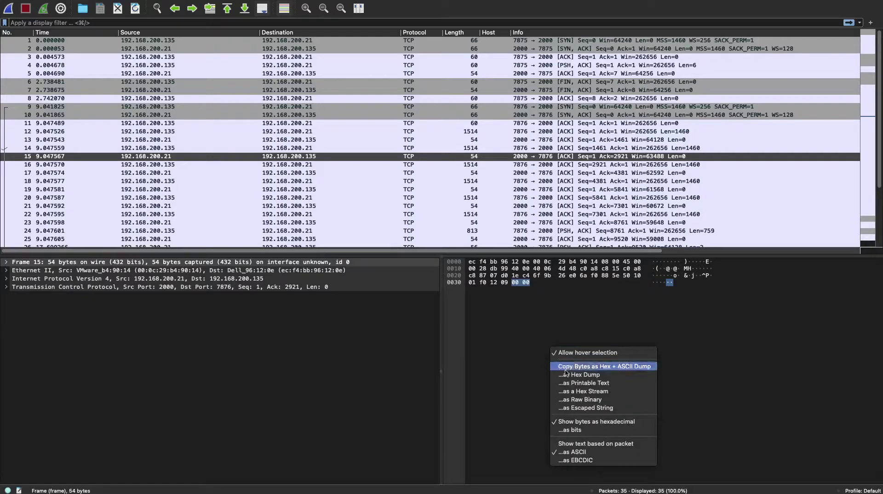
left_click(587, 436)
right_click(509, 307)
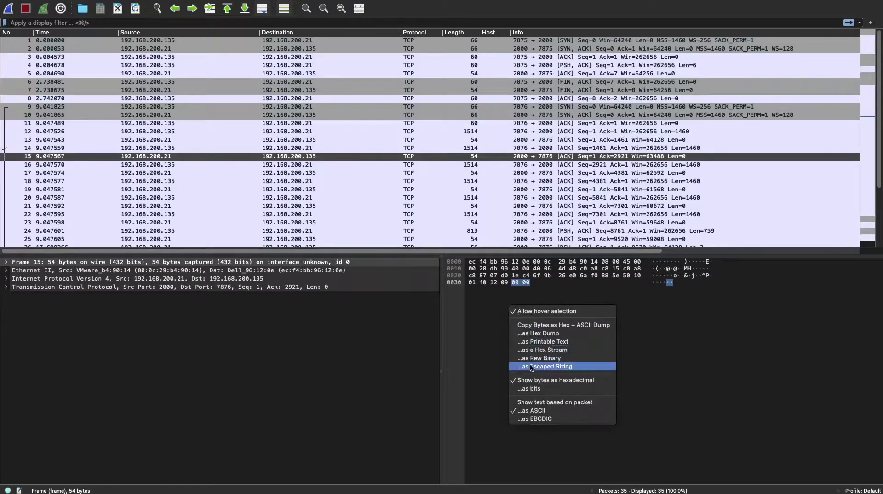
left_click(537, 397)
right_click(517, 324)
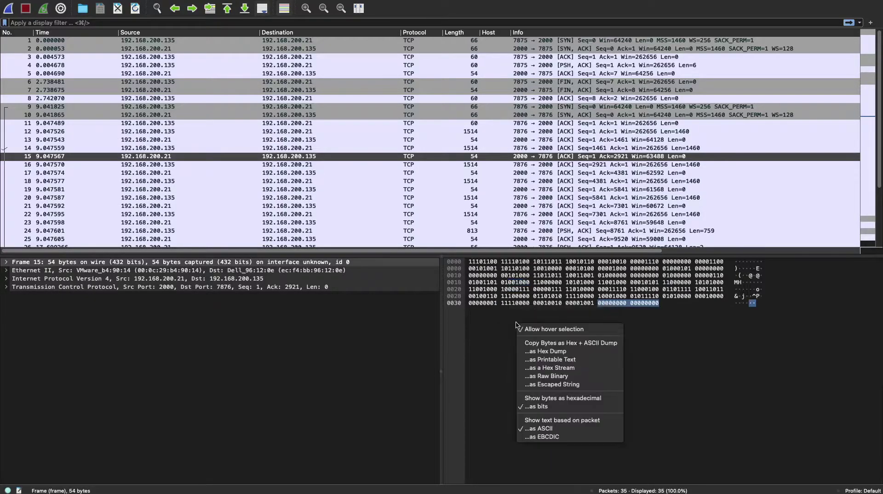
left_click(560, 399)
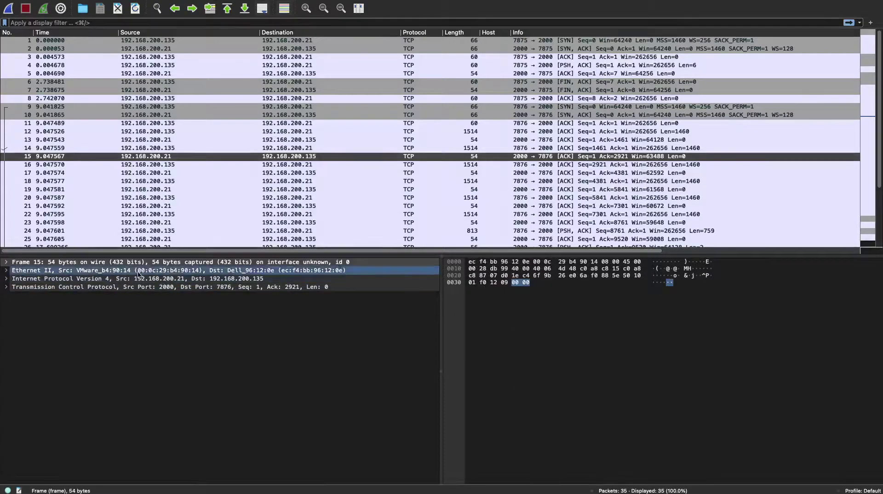
Examine packet 15's Ethernet II, Internet Protocol Version 4 and Transmission Control Protocol details, leaving only the Internet Protocol Version 4 section expanded
left_click(6, 270)
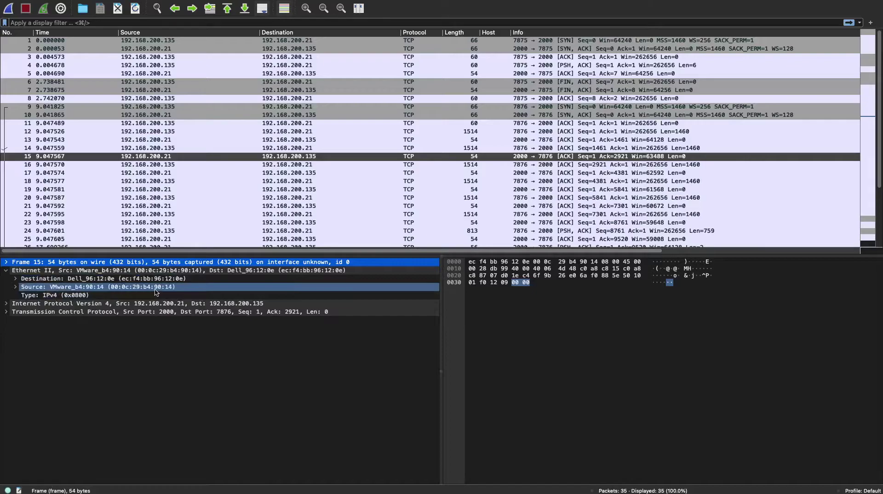
left_click(6, 270)
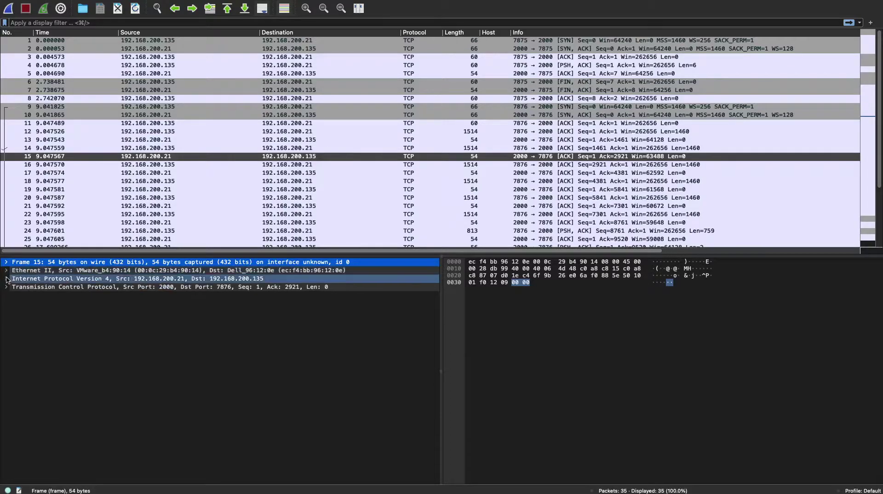
left_click(7, 279)
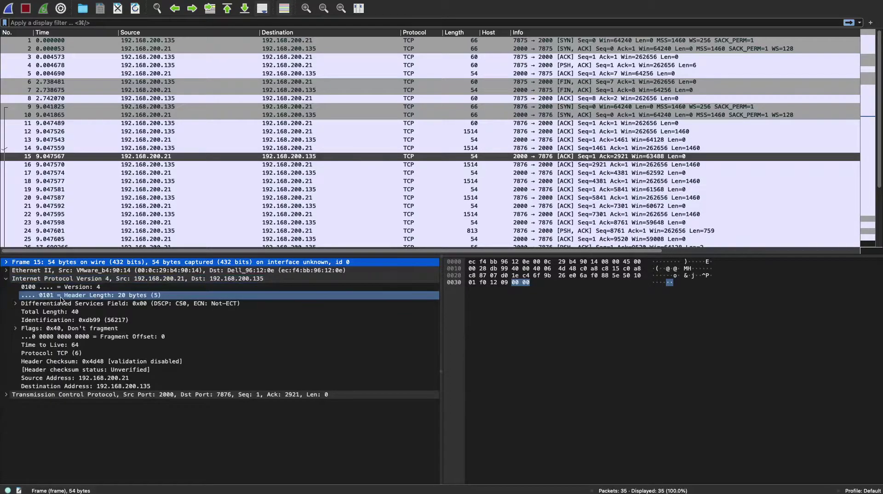
left_click(6, 395)
scroll(165, 430, "down", 5)
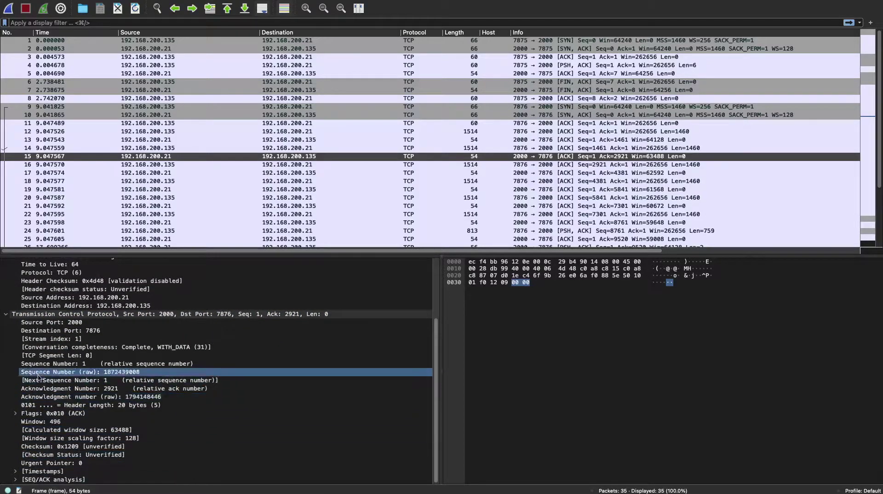
left_click(6, 313)
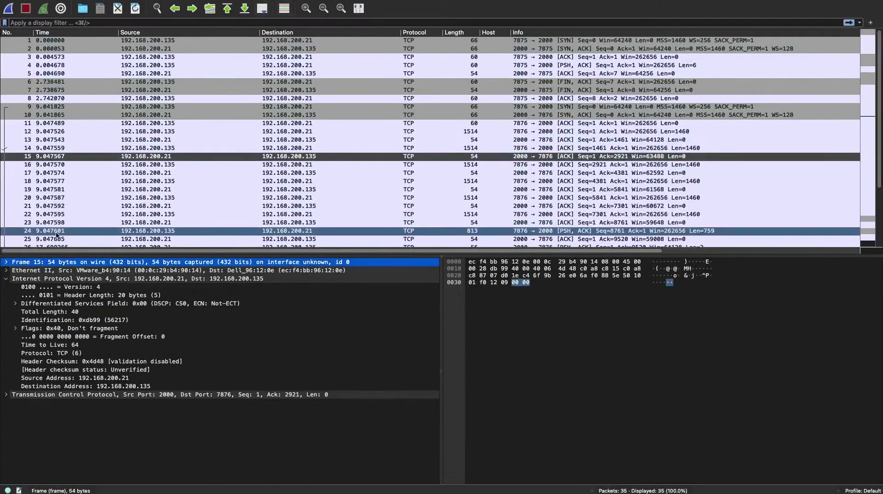
Select the Version field of packet 15's IPv4 header and show the packet bytes as bits
left_click(31, 285)
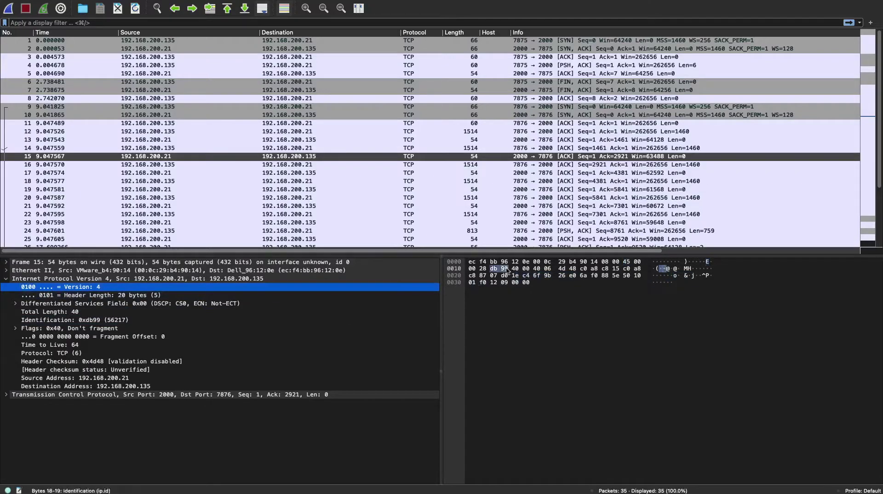
right_click(403, 292)
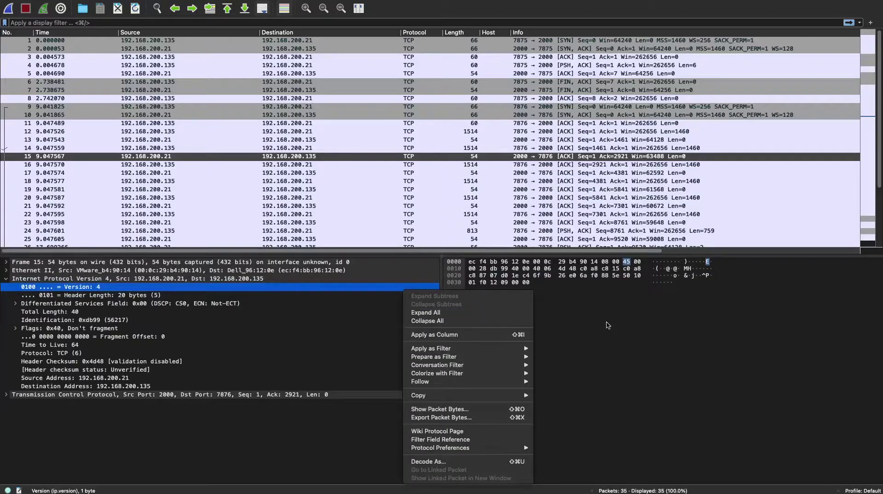
right_click(593, 305)
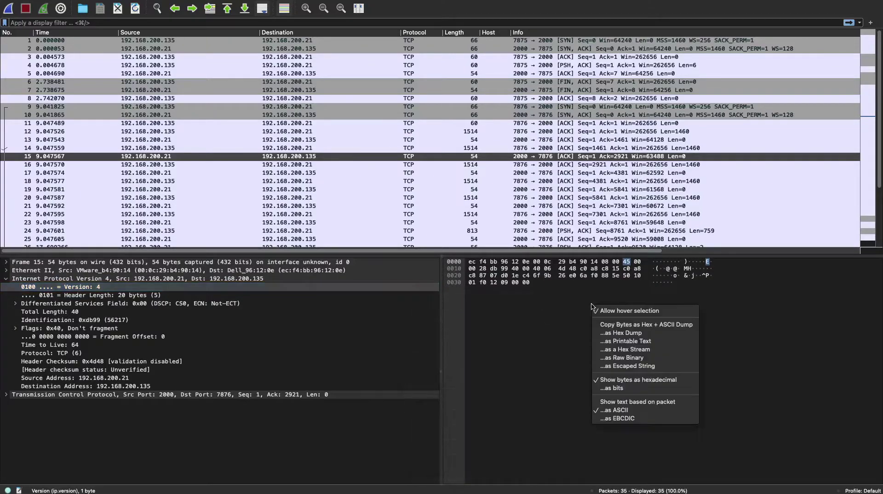
left_click(637, 389)
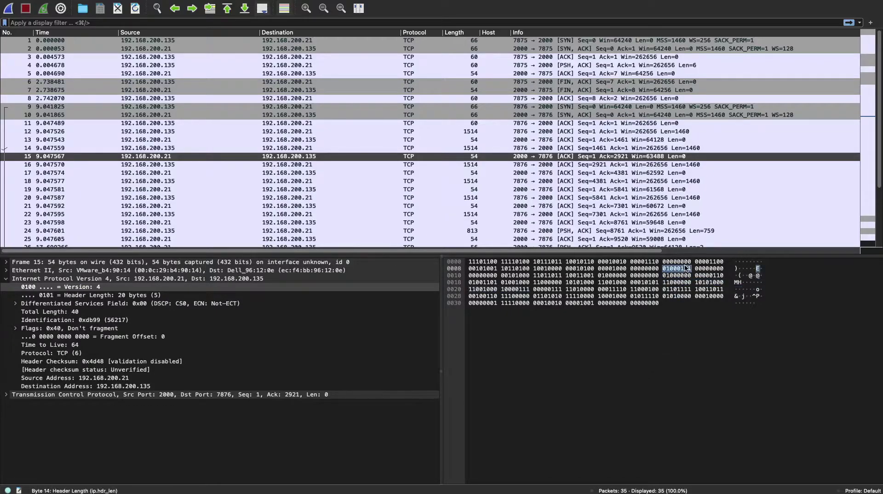
left_click(78, 288)
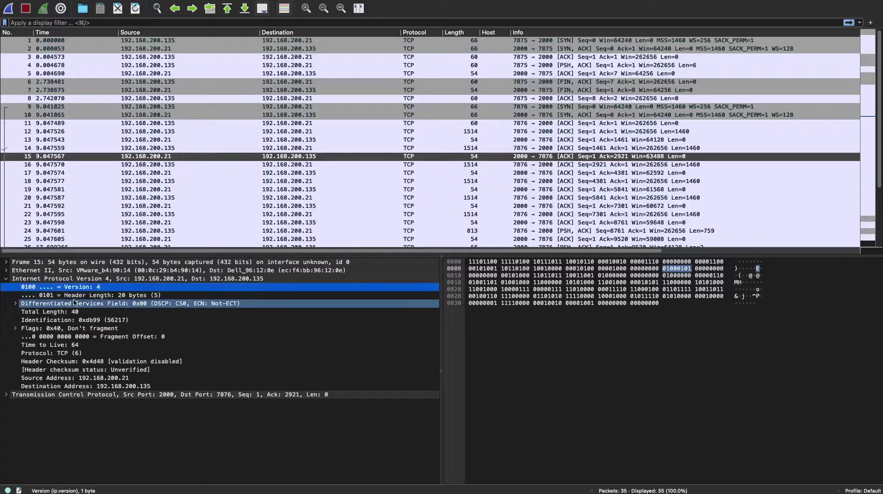
Select the IPv4 Header Length field and compare it with IHL in the browser's IPv4 header diagram, returning to Wireshark
left_click(76, 297)
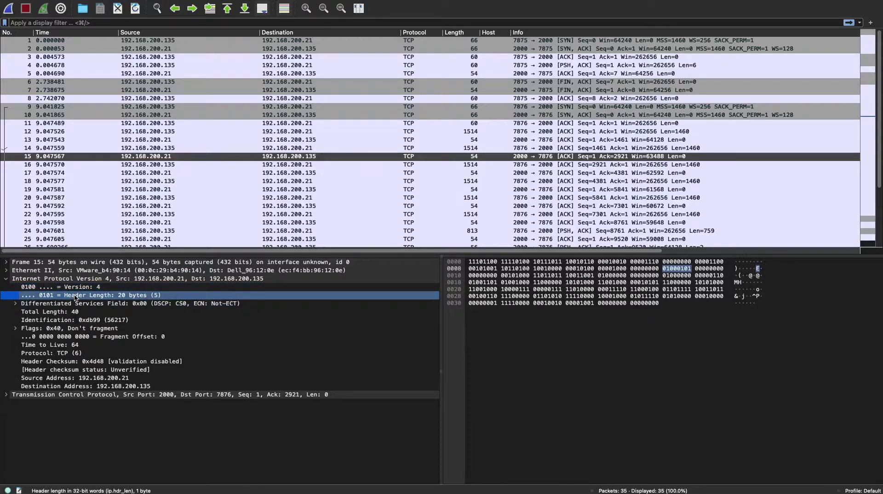
key("ctrl+Left")
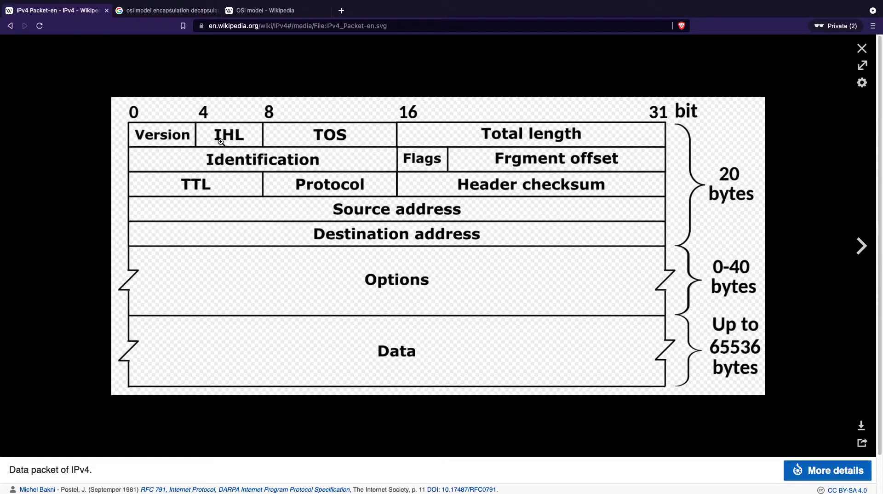
key("ctrl+Right")
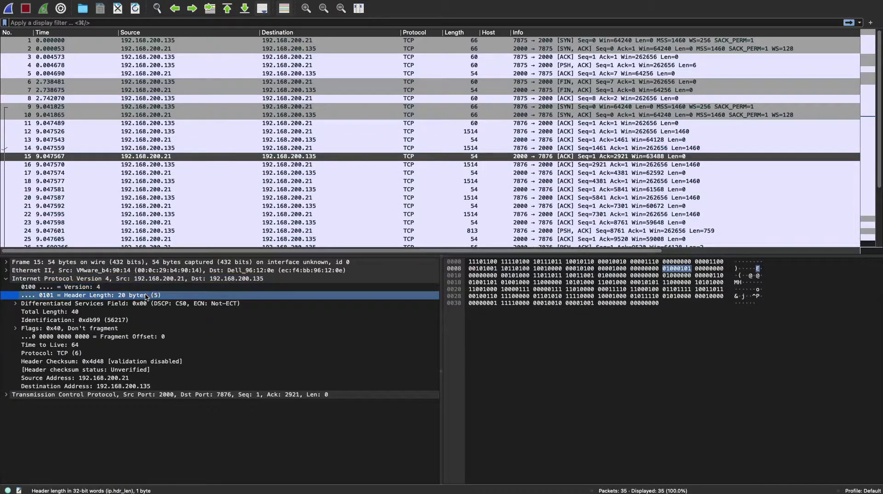
key("ctrl+Left")
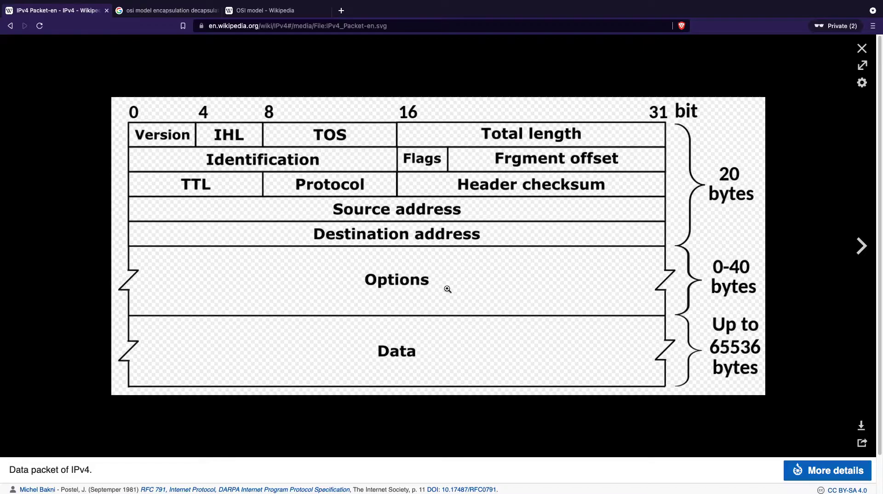
key("ctrl+Right")
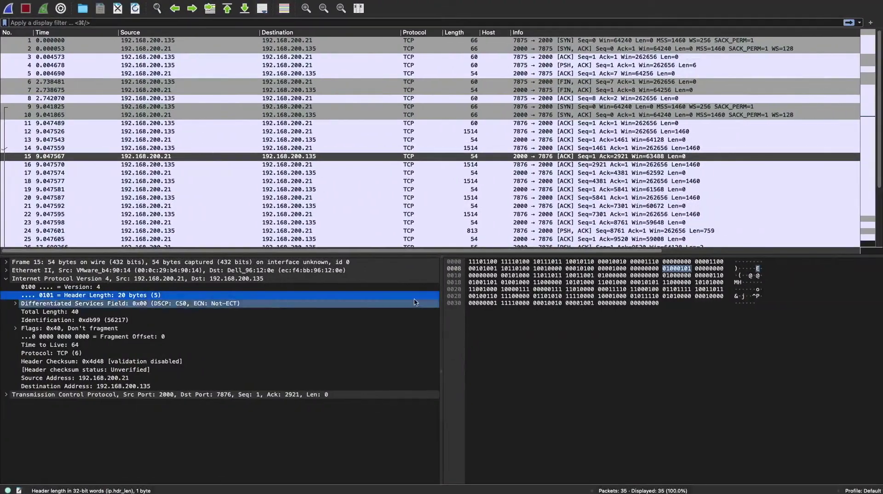
left_click(148, 295)
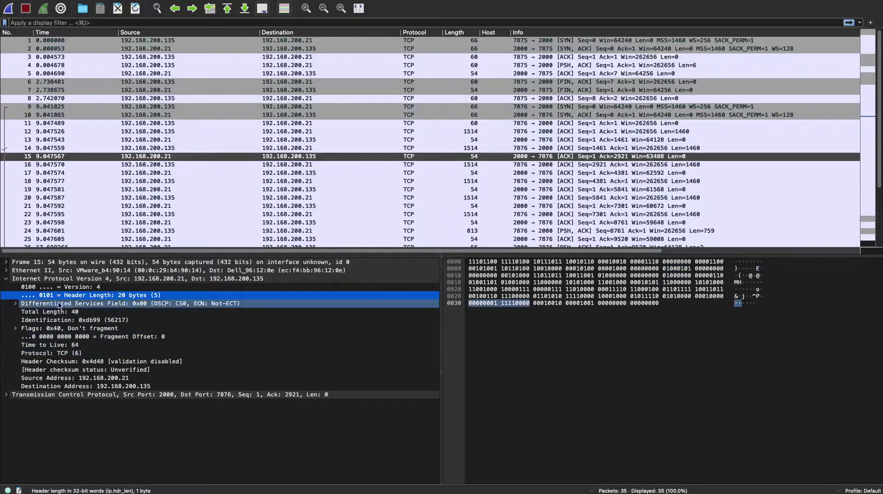
left_click(120, 295)
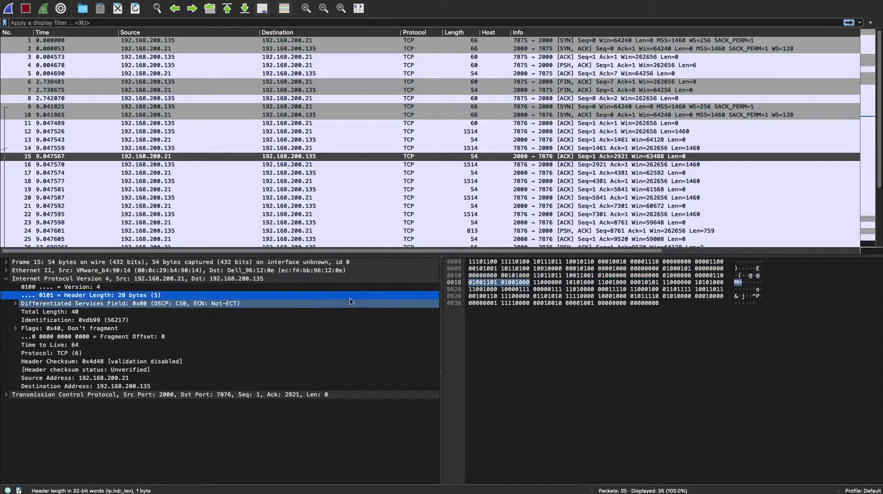
Select the Differentiated Services Field of packet 15 and compare it with TOS in the browser's IPv4 header diagram
left_click(260, 303)
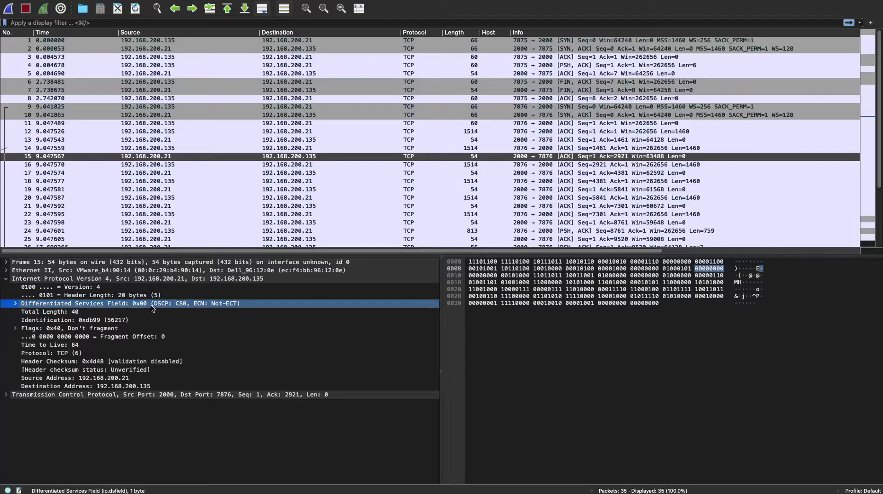
key("super+Tab")
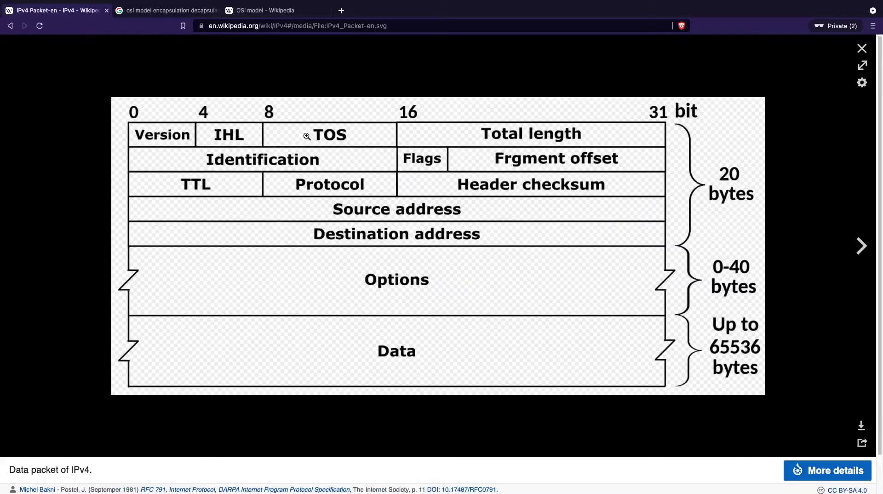
key("super+Tab")
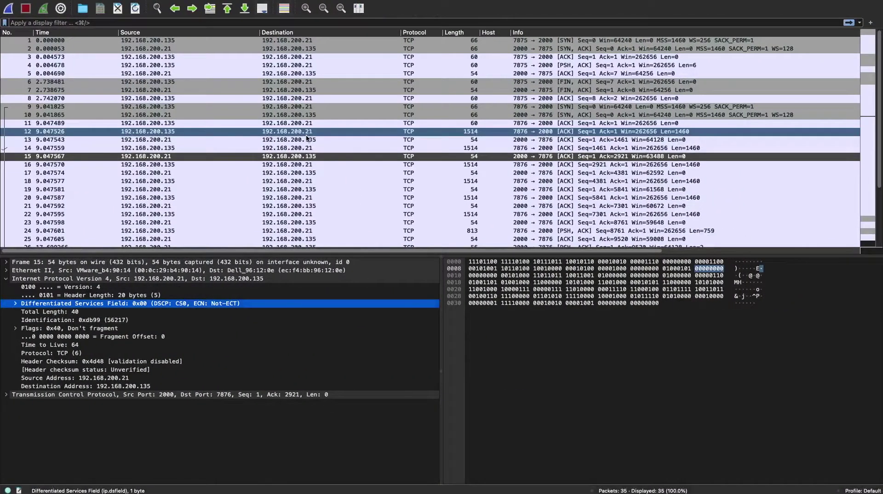
key("super+Tab")
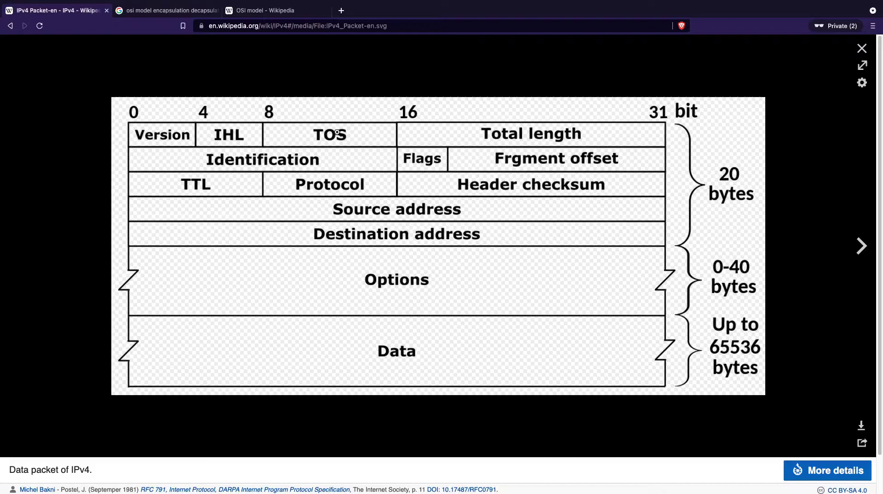
Switch to Wireshark, select packet 15's Total Length field and compare it with Total length in the browser's IPv4 header diagram
key("ctrl+Right")
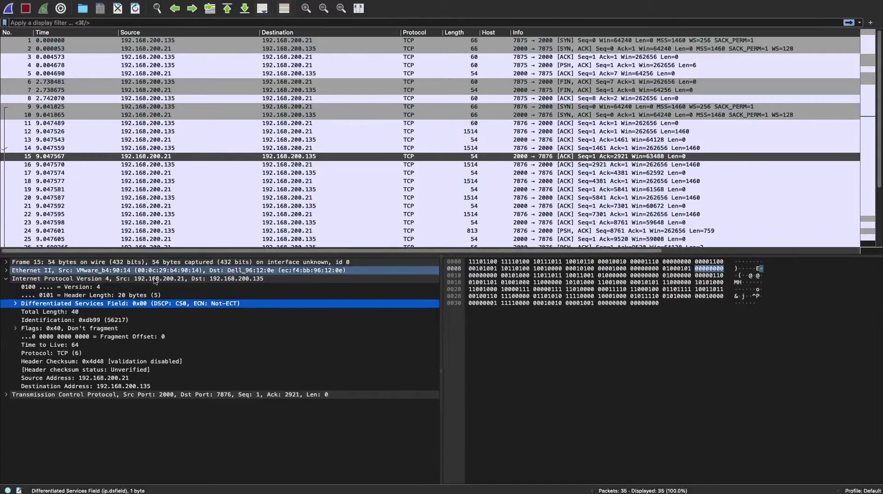
left_click(120, 312)
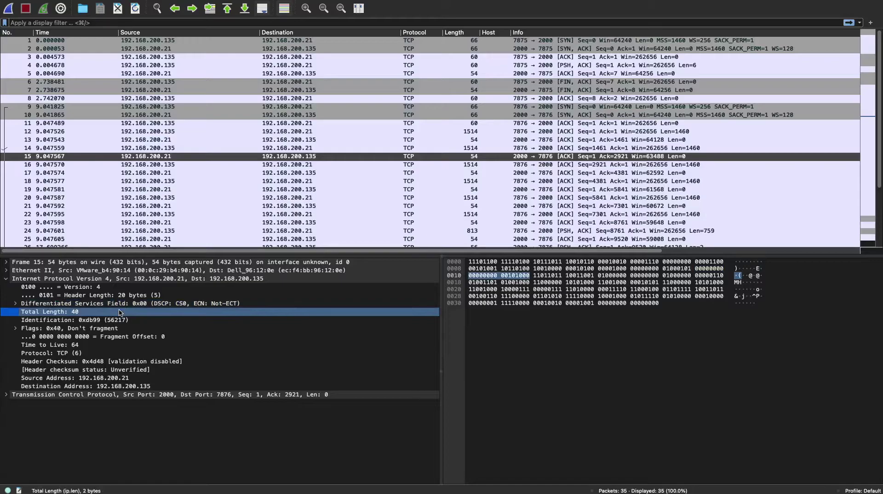
key("ctrl+Right")
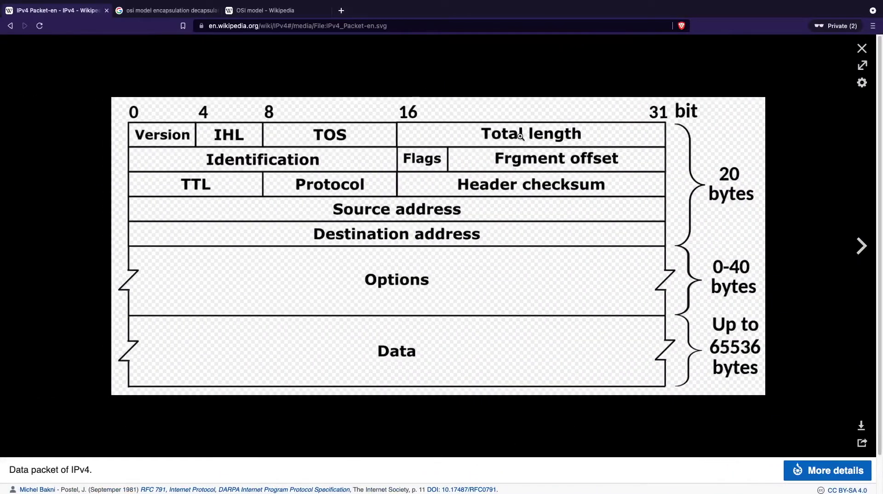
key("ctrl+Right")
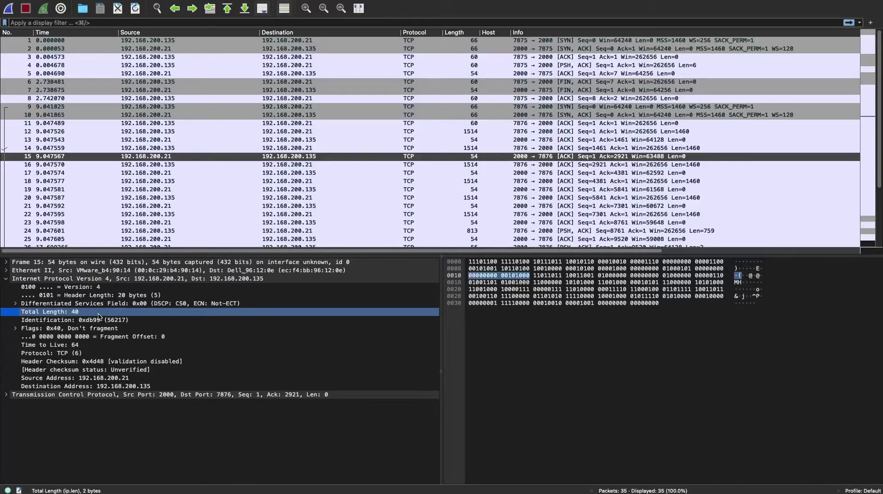
key("ctrl+Left")
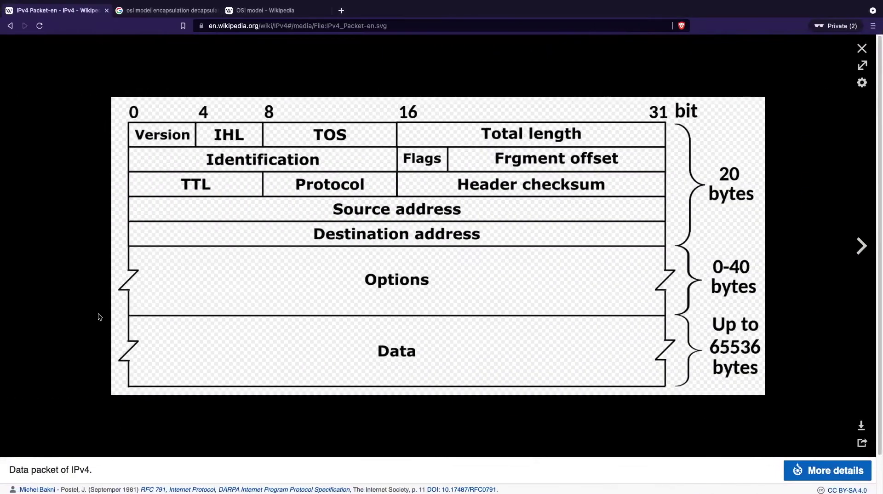
key("ctrl+Right")
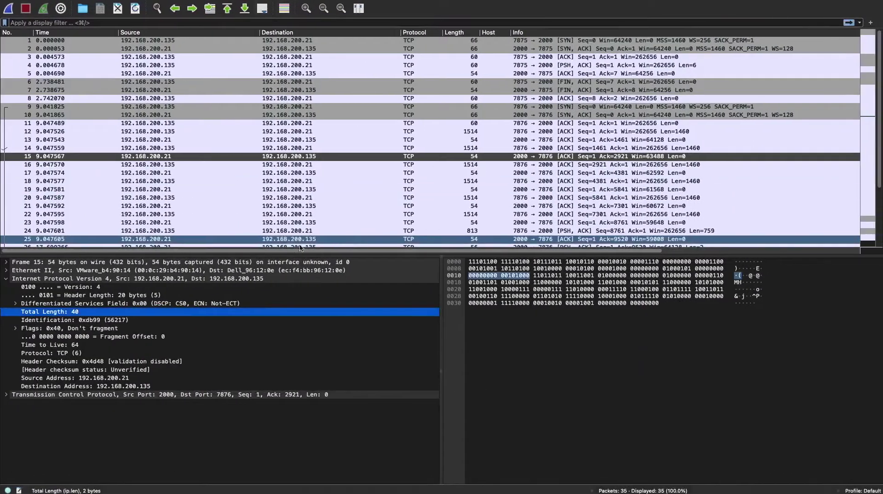
Compare the Header Length and Total Length fields of packet 15's IPv4 header with their highlighted bits
left_click(135, 297)
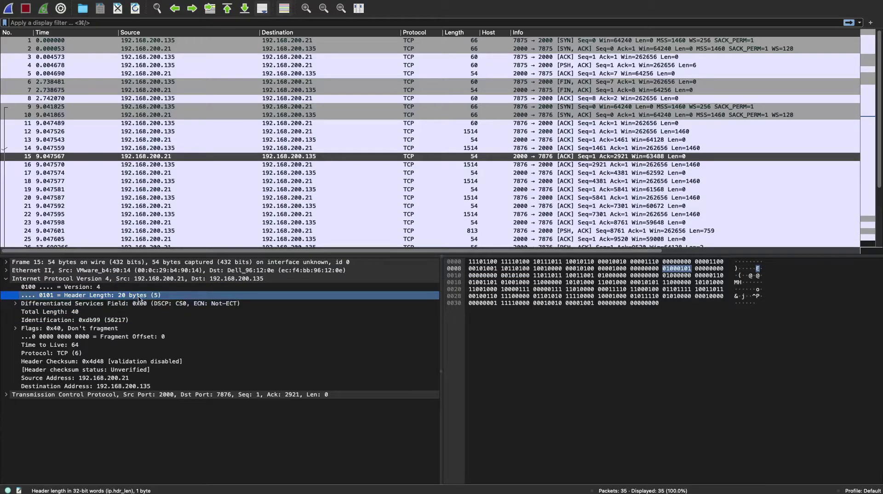
left_click(140, 311)
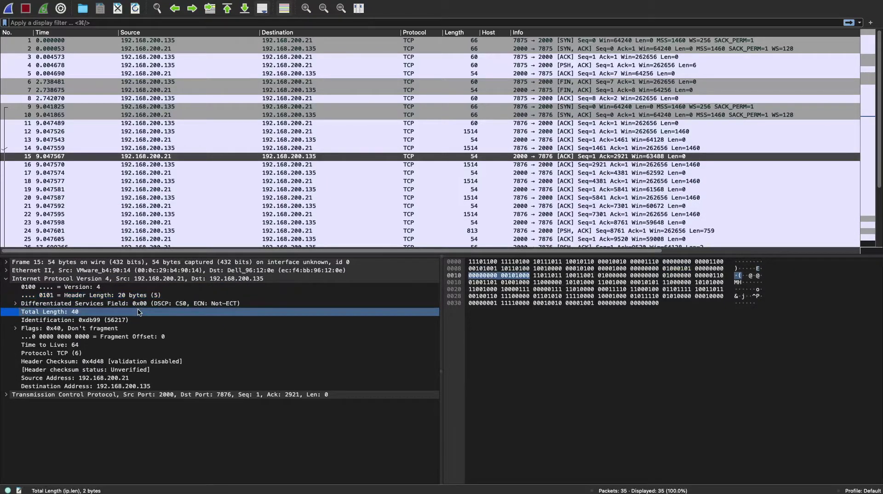
key("super+Tab")
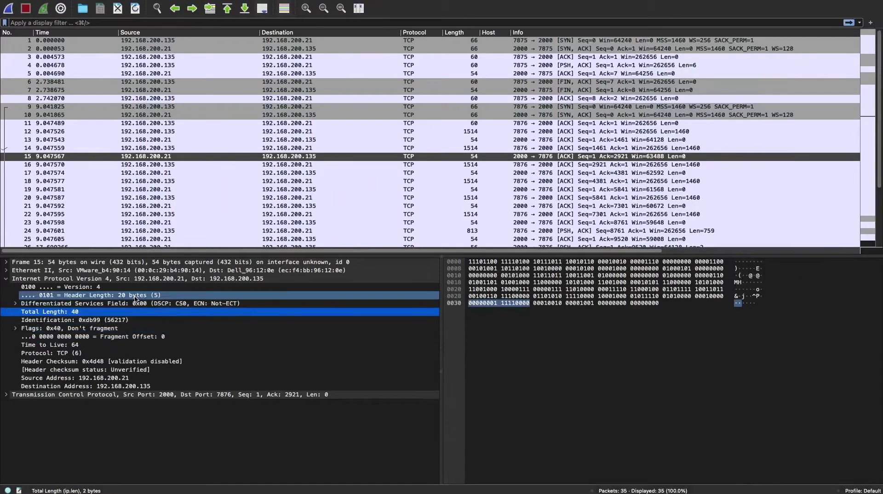
left_click(92, 294)
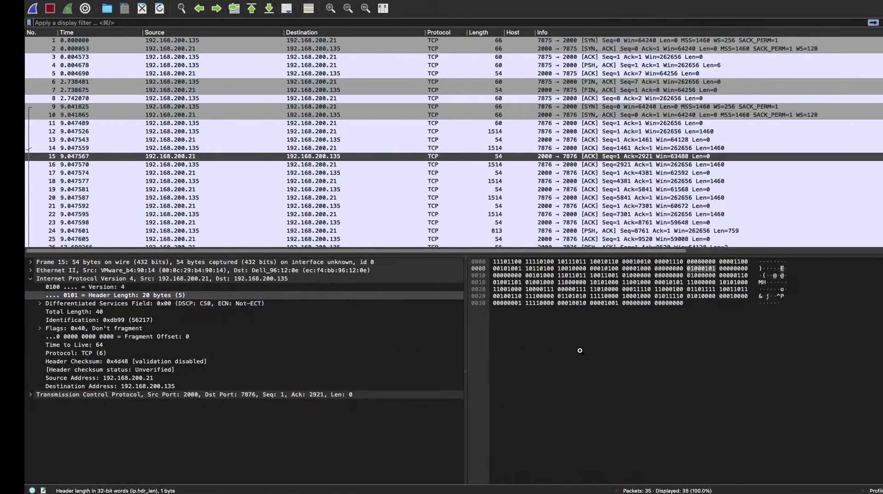
left_click(58, 313)
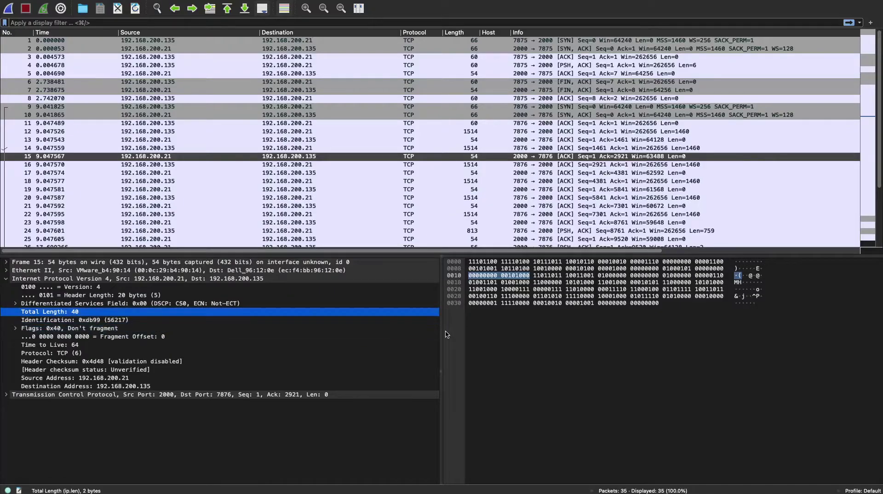
Show the packet bytes as hexadecimal and select the Total Length field of packet 15
right_click(520, 346)
left_click(546, 420)
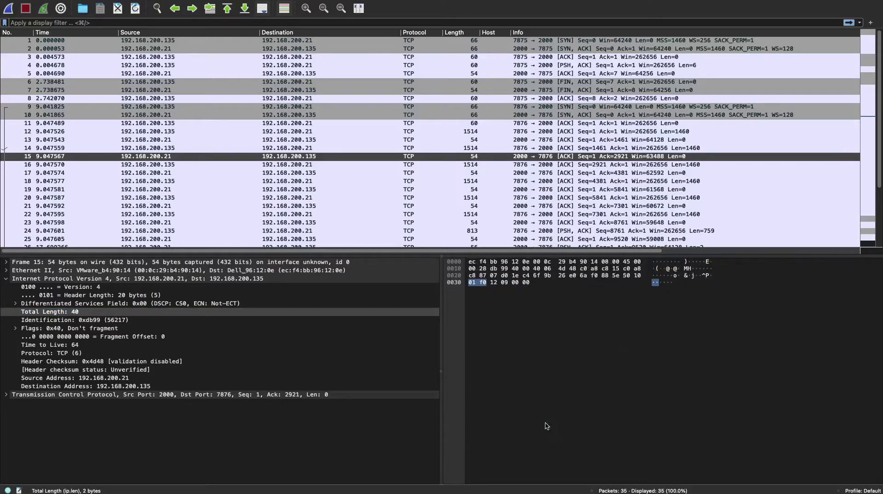
left_click(43, 312)
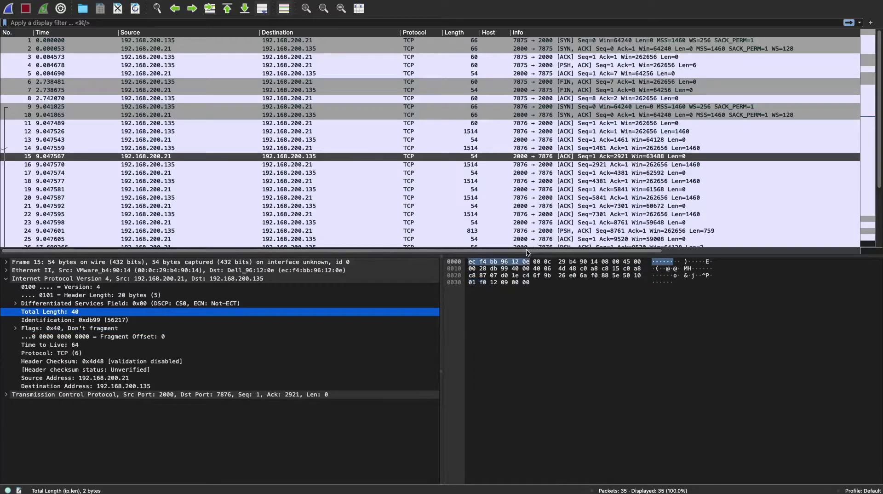
Switch to the browser, open google.com in a new tab and evaluate 0x28 in the developer tools console
key("ctrl+Left")
key("super+t")
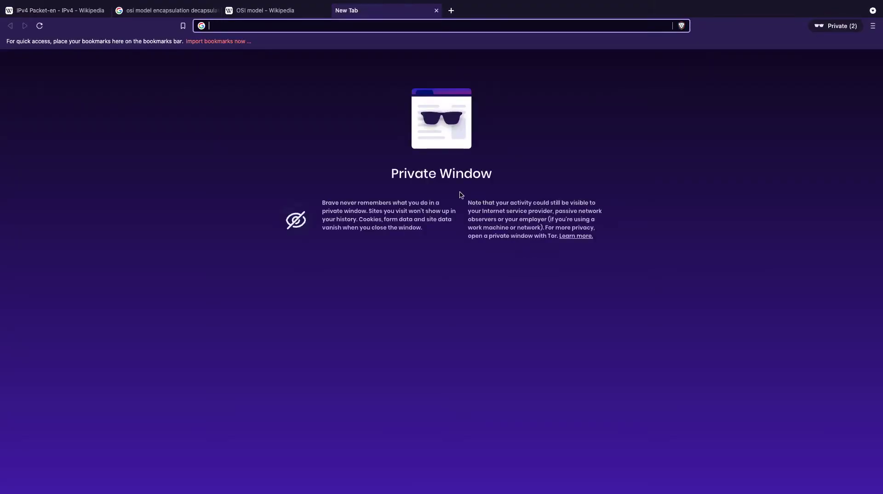
type("go")
key("Return")
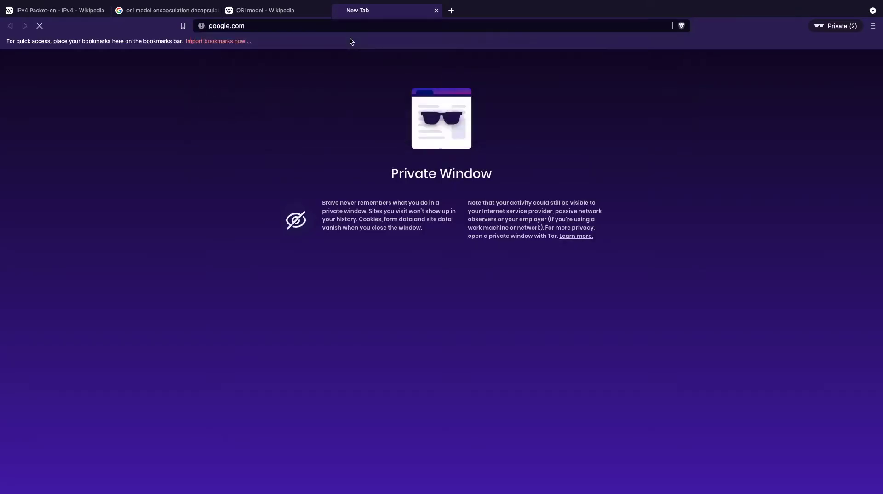
right_click(317, 156)
left_click(346, 279)
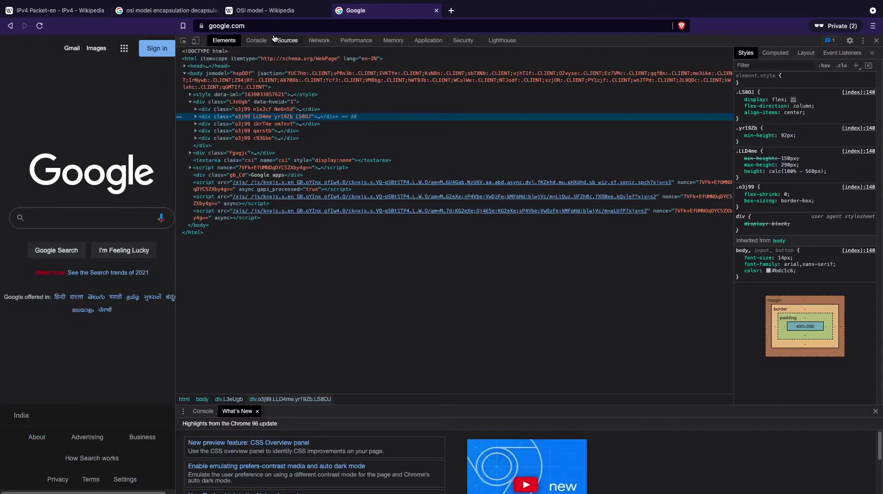
left_click(257, 40)
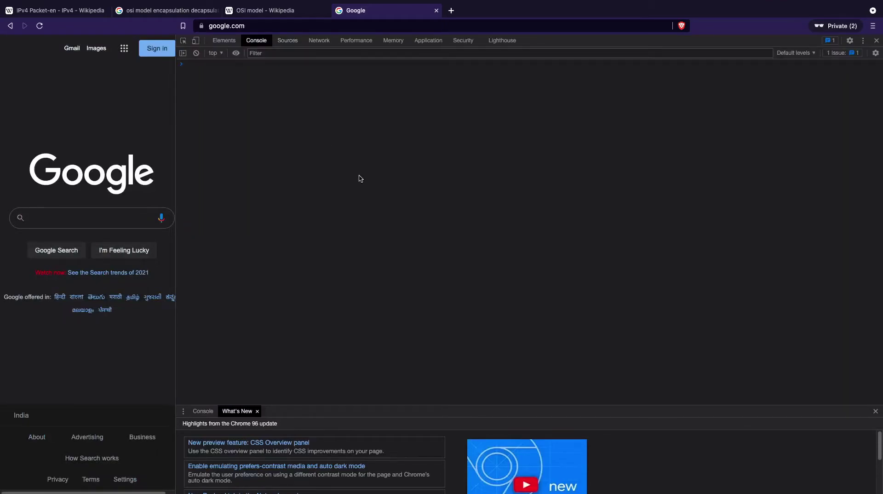
type("0x28")
key("Return")
Return to the IPv4 header diagram tab, switch back to Wireshark and select packet 15's Total Length field
key("ctrl+shift+Tab")
key("ctrl+shift+Tab")
key("ctrl+shift+Tab")
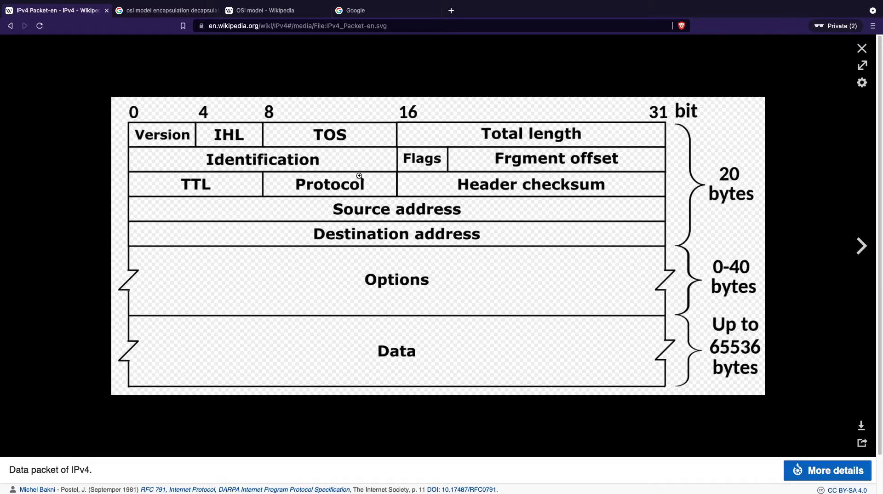
key("super+Tab")
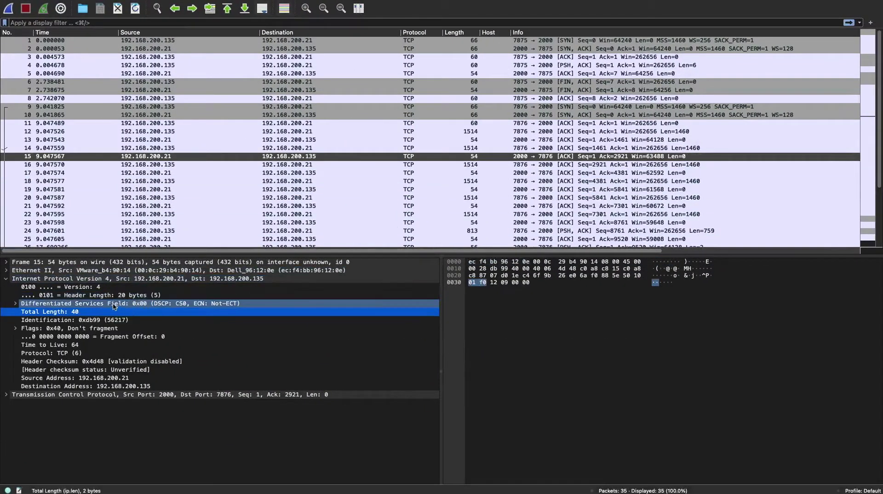
left_click(114, 312)
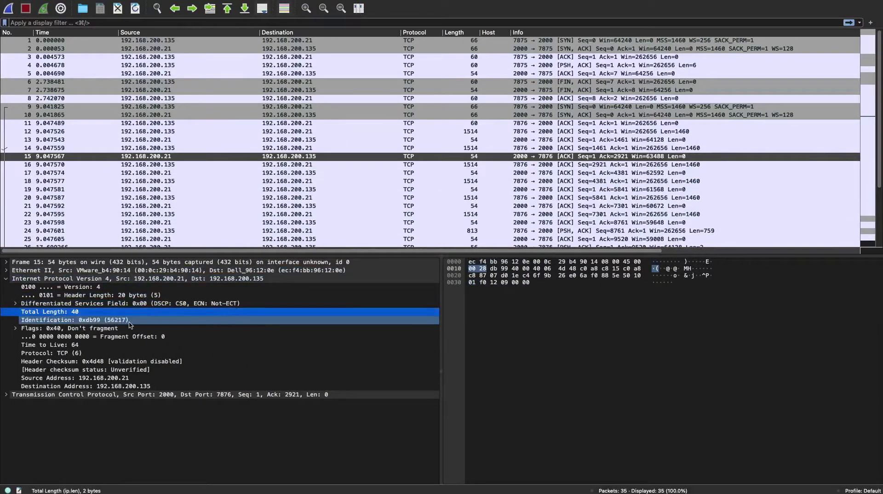
Compare the Identification field across packets 15 to 21, returning to packet 15 with its Identification field selected
left_click(123, 320)
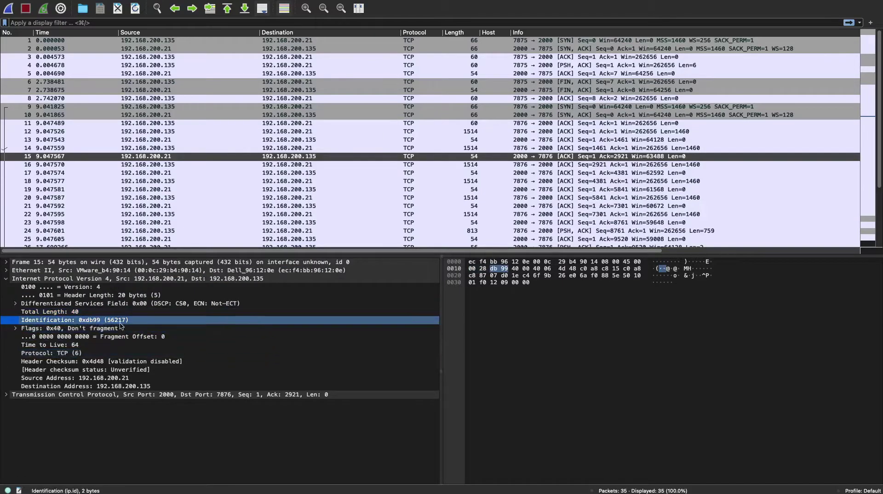
left_click(271, 163)
key("Down")
key("Down")
key("Down")
key("Down")
key("Down")
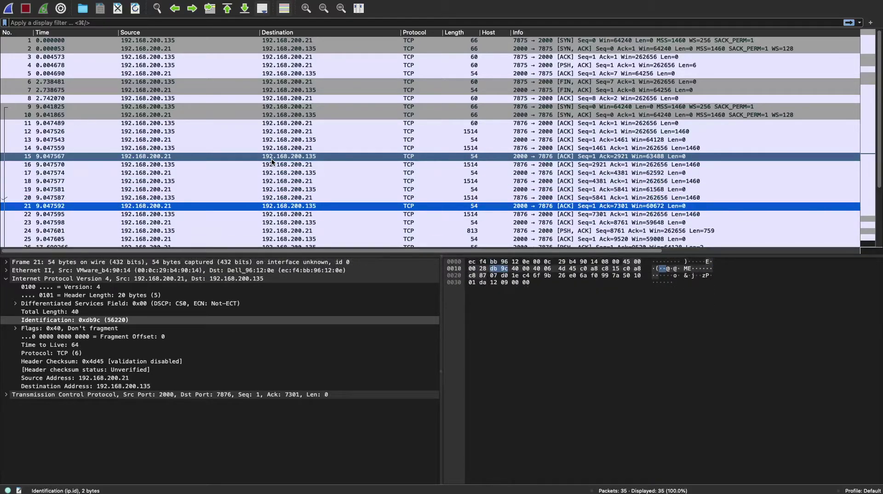
key("Up")
key("Up")
key("Up")
key("Up")
key("Up")
key("Up")
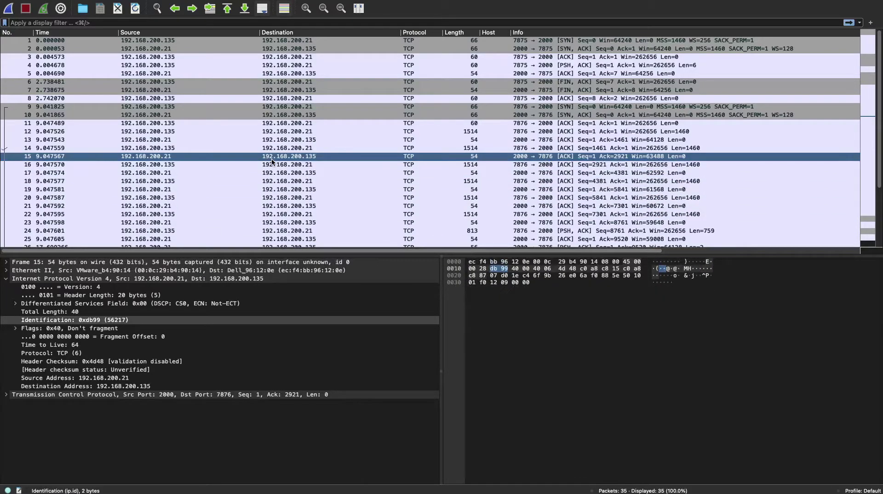
left_click(124, 320)
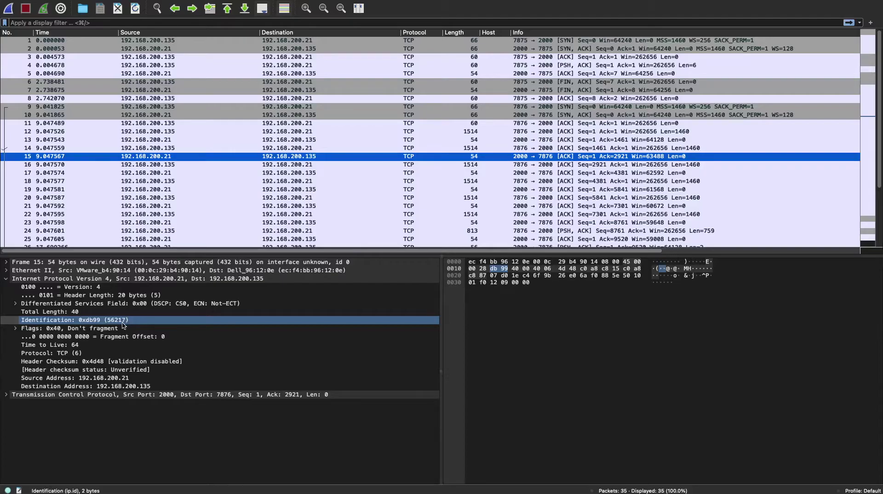
Expand packet 15's Flags field, select the Reserved bit and compare it with Flags in the browser's diagram, returning to Wireshark
left_click(124, 328)
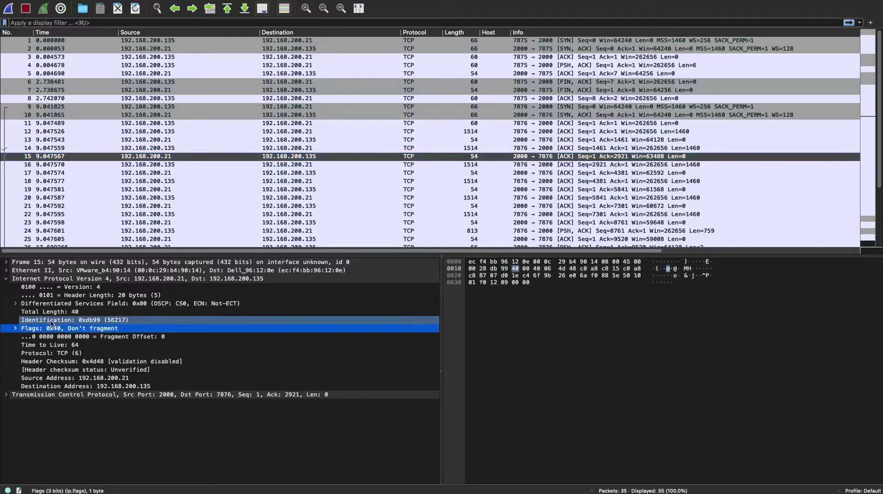
left_click(15, 328)
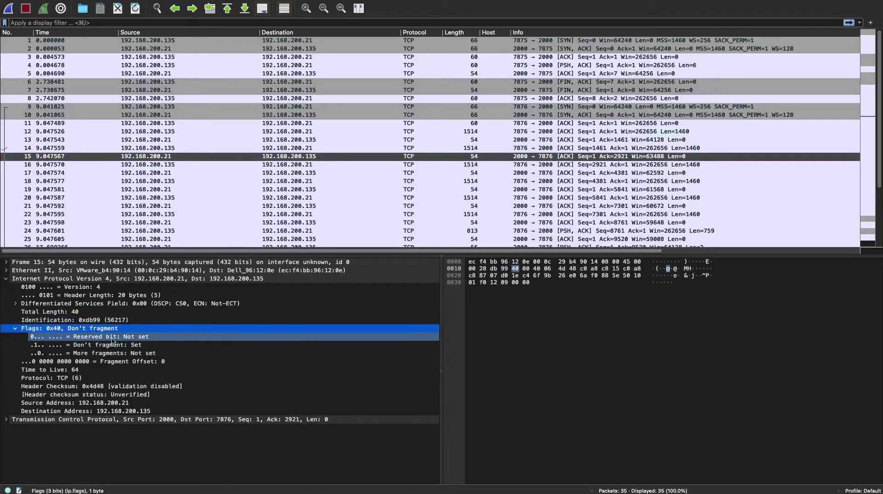
left_click(159, 338)
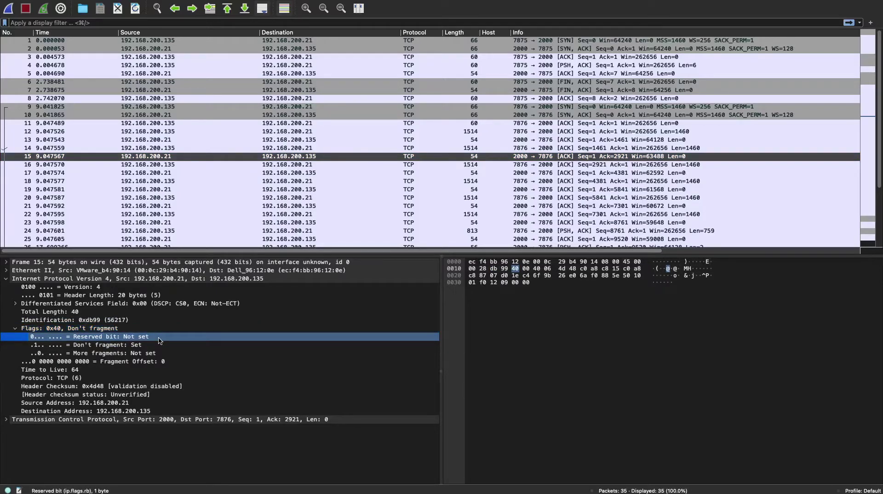
key("super+Tab")
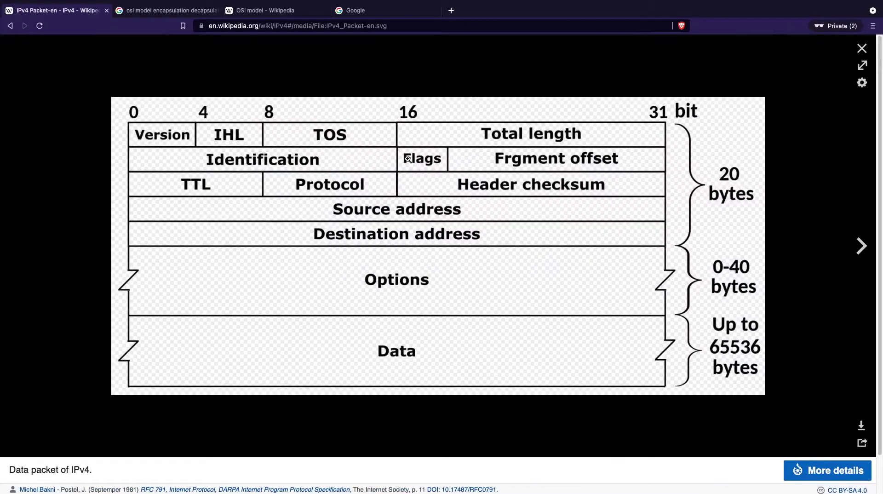
key("super+Tab")
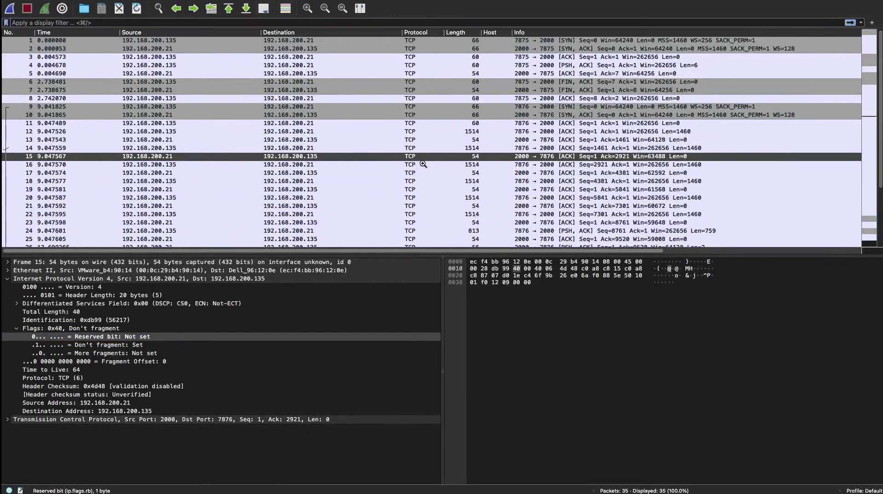
Examine the Don't fragment and More fragments bits in packet 15's Flags field
left_click(155, 348)
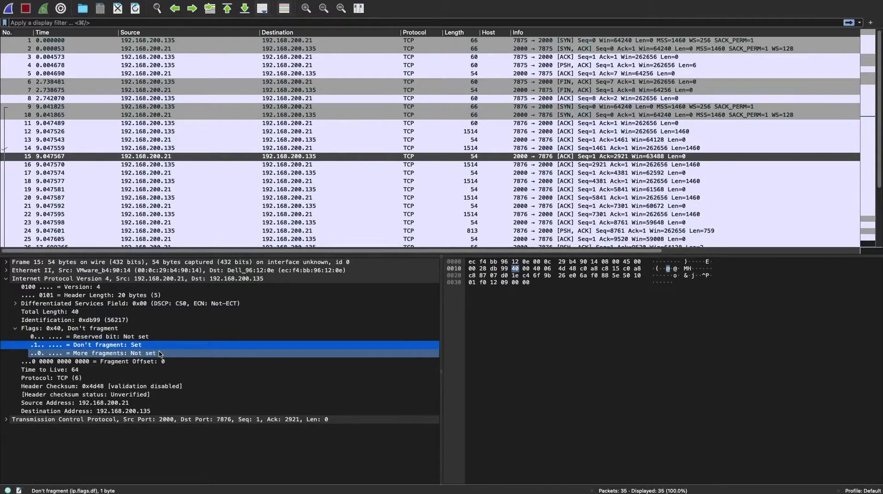
left_click(160, 353)
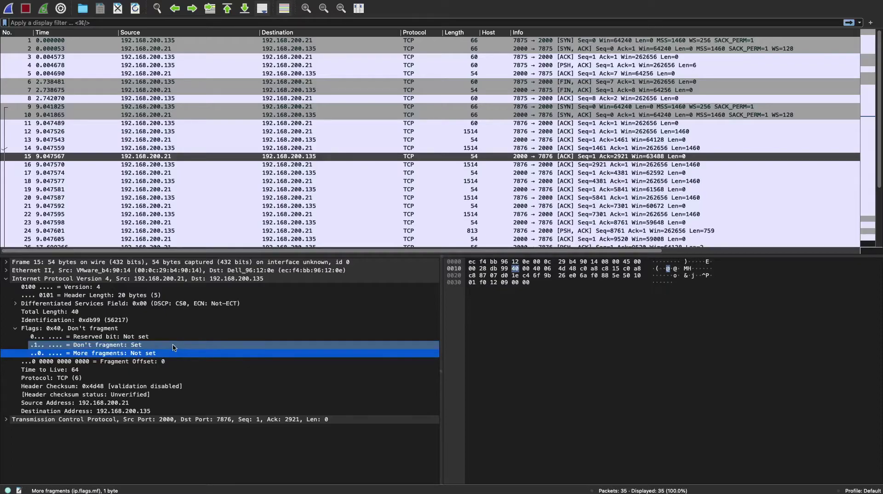
left_click(173, 346)
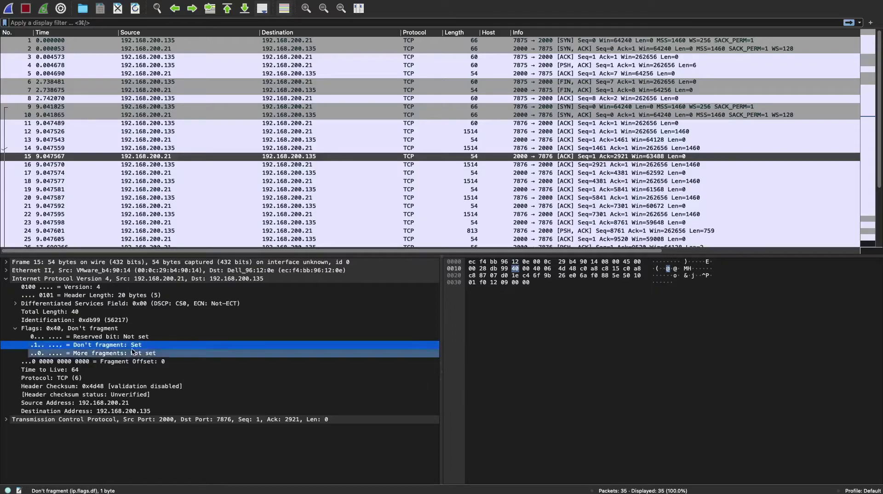
Select packet 15's Fragment Offset field and compare it with the fragment offset in the browser's IPv4 header diagram, returning to Wireshark
left_click(138, 362)
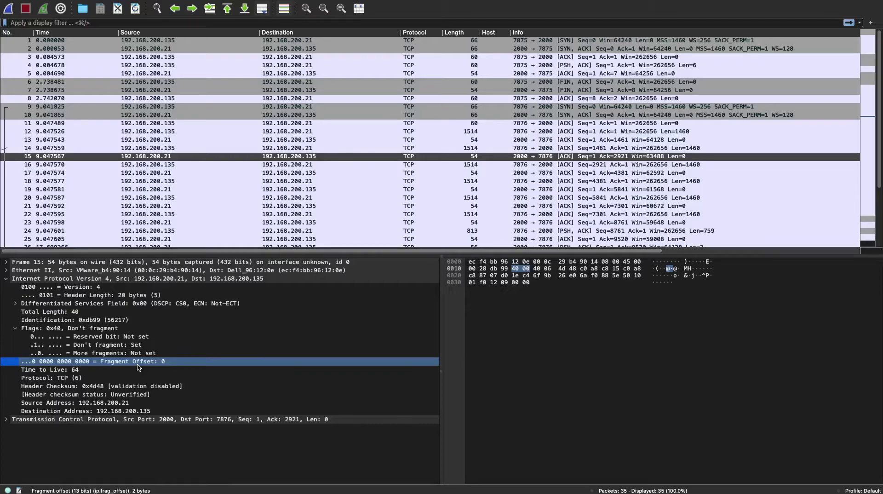
key("ctrl+Left")
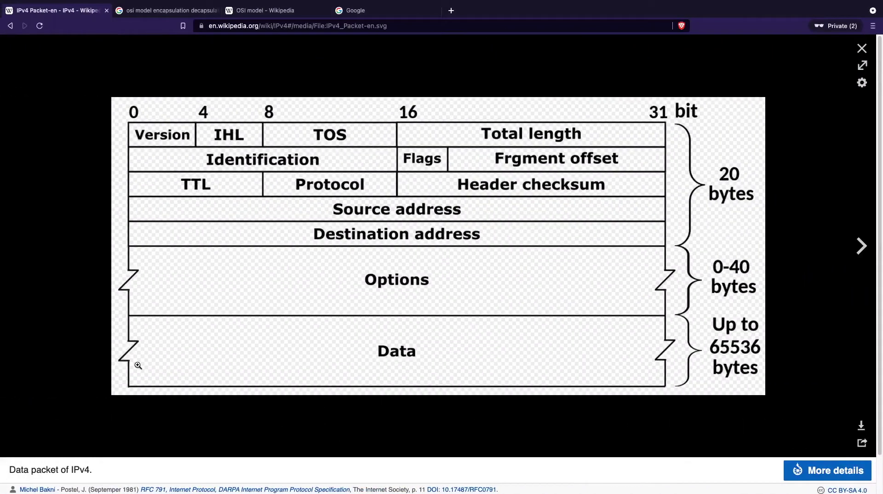
key("ctrl+Right")
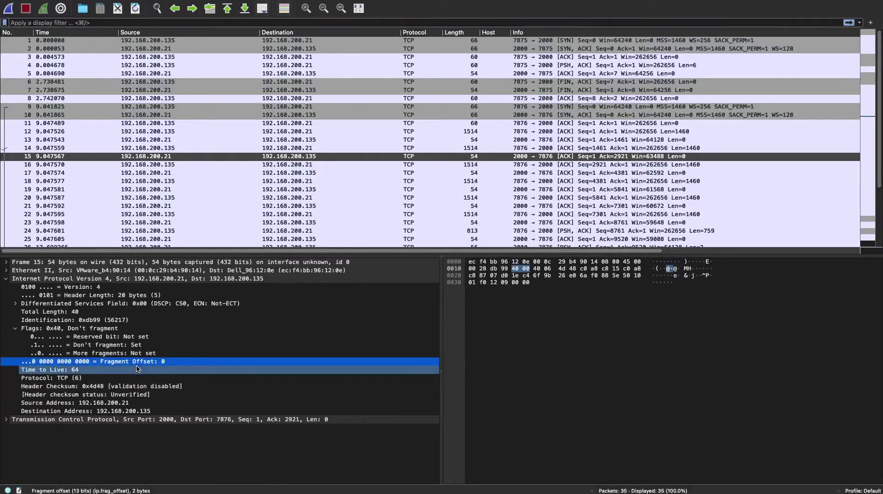
Select packet 15's Time to Live field and compare it with TTL in the browser's IPv4 header diagram, returning to Wireshark
left_click(138, 368)
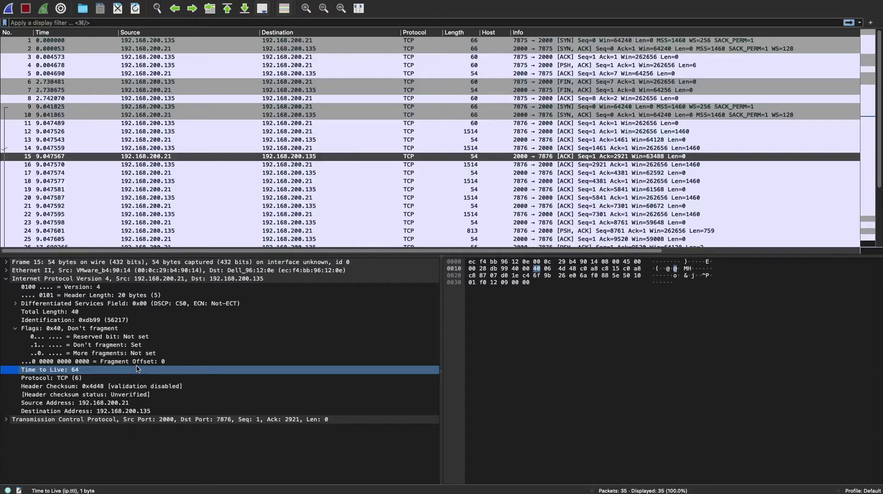
key("ctrl+Left")
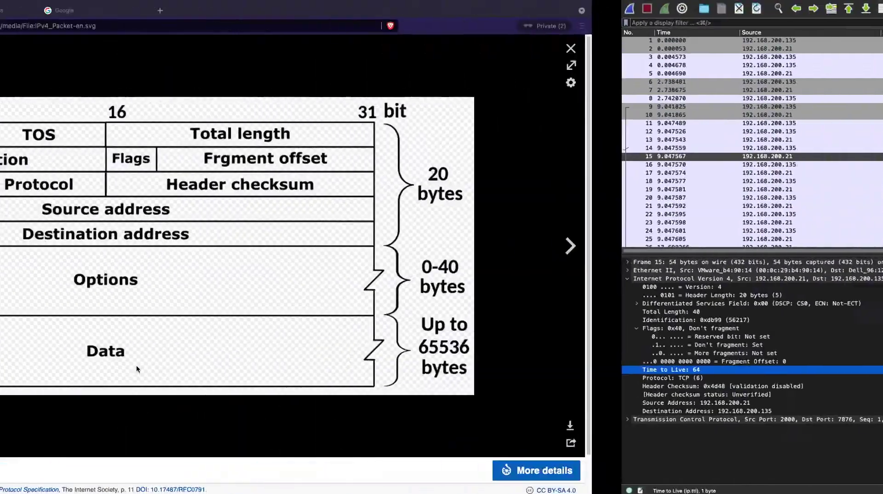
key("ctrl+Right")
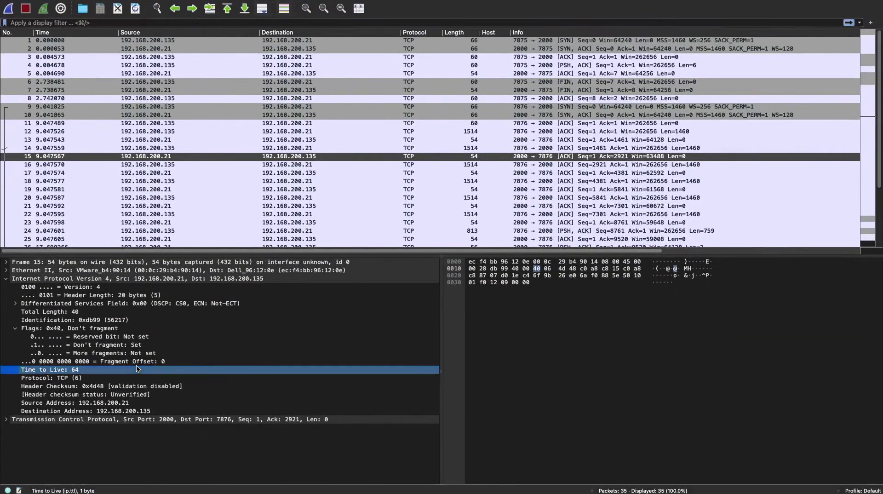
Switch to the browser, go back to the Wikipedia IPv4 article and examine protocol numbers 6, 41 and 89 in the Data section's table
key("ctrl+Left")
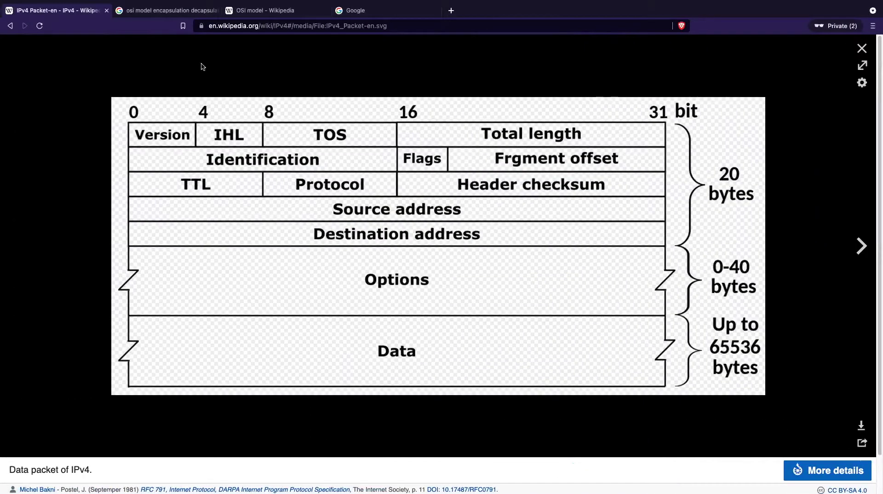
left_click(10, 25)
scroll(269, 348, "down", 5)
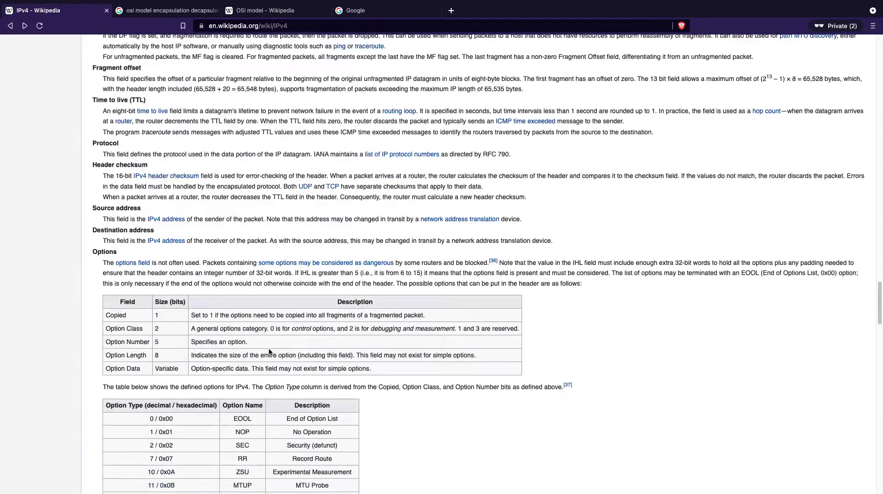
scroll(270, 351, "up", 2)
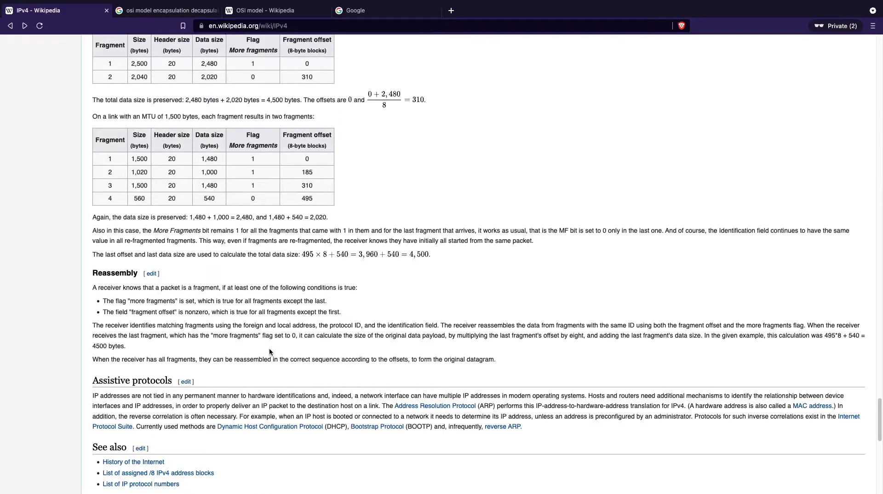
scroll(270, 352, "up", 8)
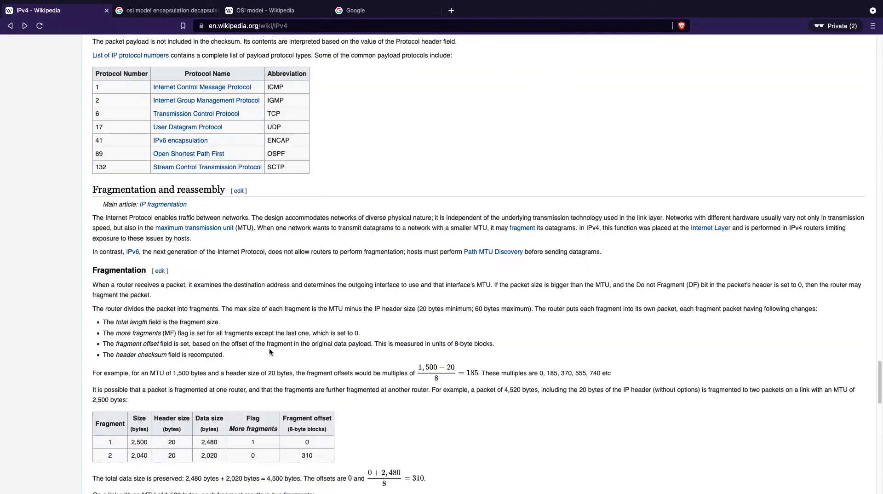
scroll(270, 351, "up", 4)
scroll(269, 348, "up", 8)
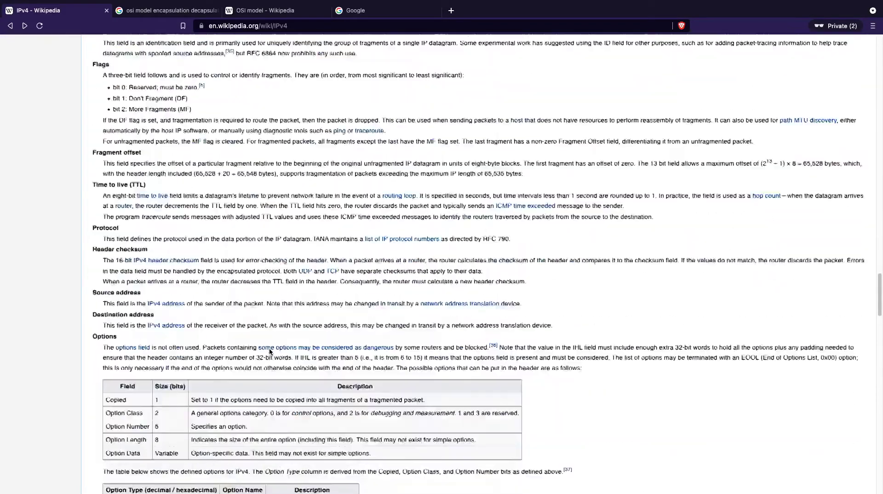
scroll(269, 348, "down", 15)
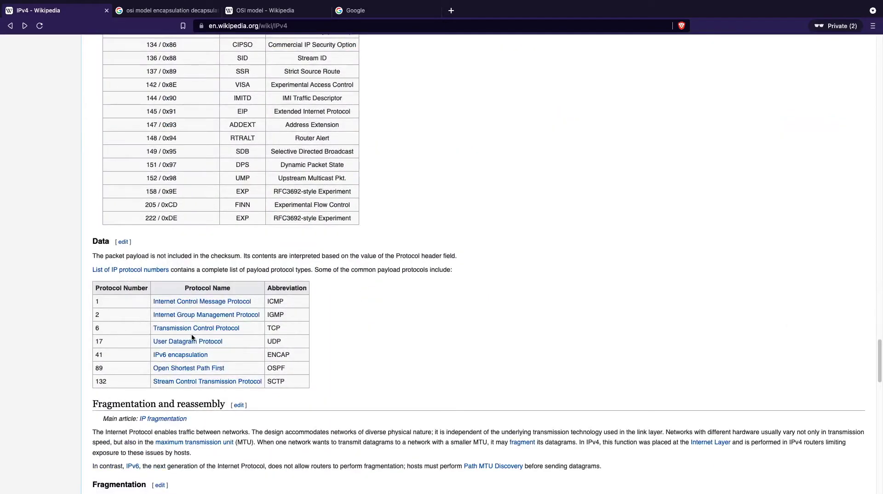
mouse_move(110, 333)
left_mouse_down()
mouse_move(78, 324)
mouse_move(97, 329)
left_mouse_up()
left_click_drag(122, 354, 101, 357)
double_click(102, 357)
left_click_drag(114, 369, 96, 372)
Select packet 15's Protocol field in Wireshark and compare it with Protocol in the browser's reopened IPv4 header diagram, returning to Wireshark
key("ctrl+Right")
left_click(110, 378)
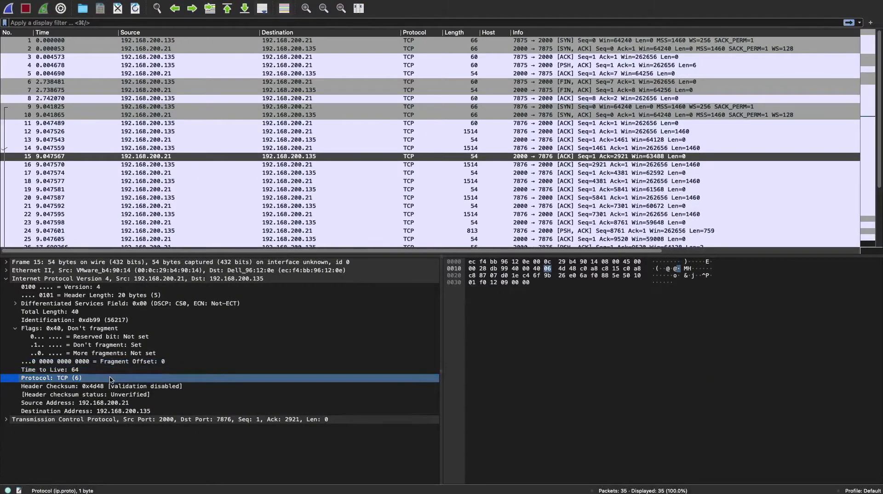
key("ctrl+Left")
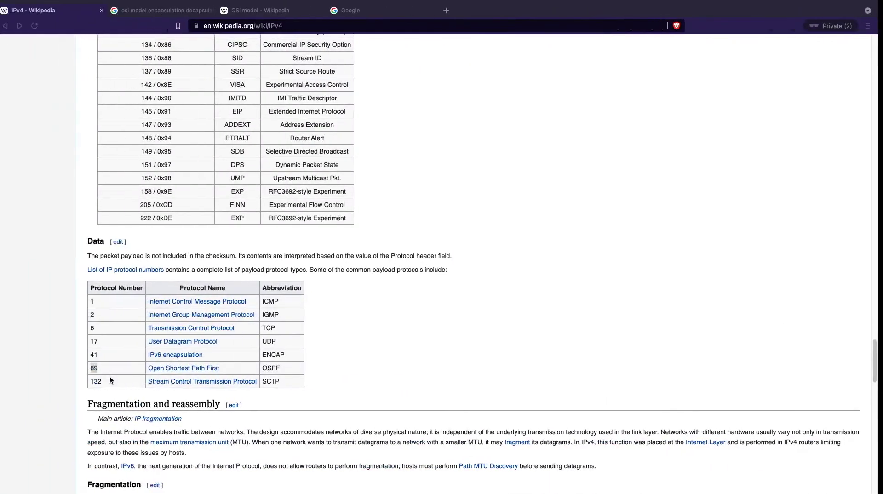
left_click(24, 26)
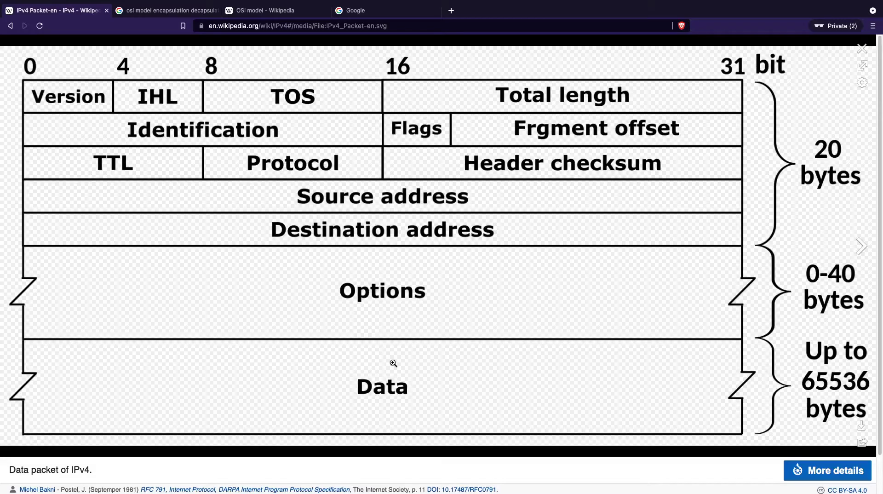
key("ctrl+Right")
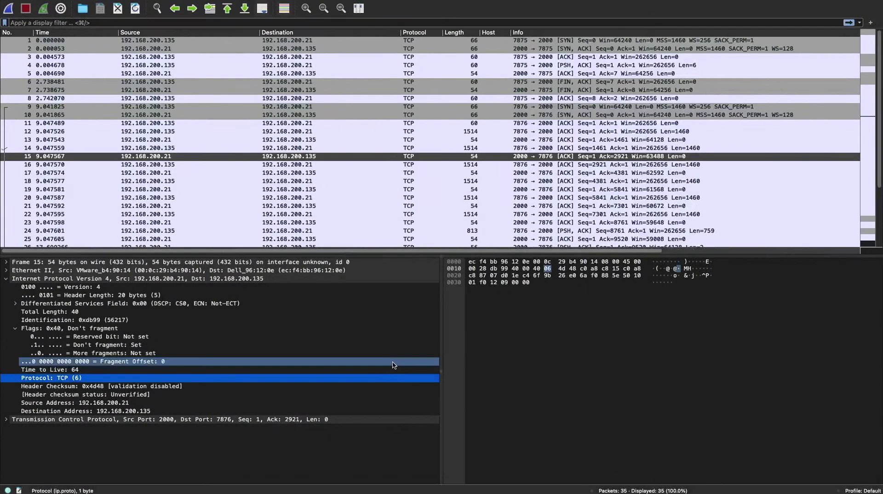
left_click(114, 378)
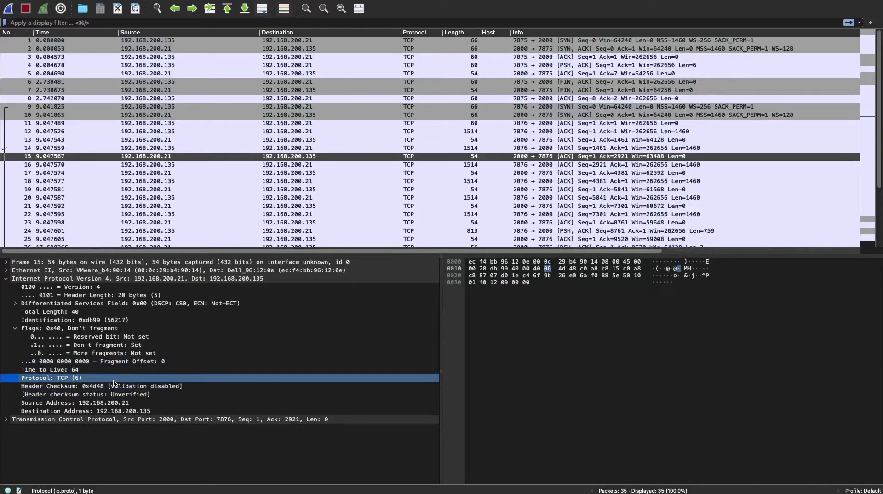
Select packet 15's Header Checksum field and compare it with the header checksum in the browser's diagram, returning to Wireshark
left_click(165, 388)
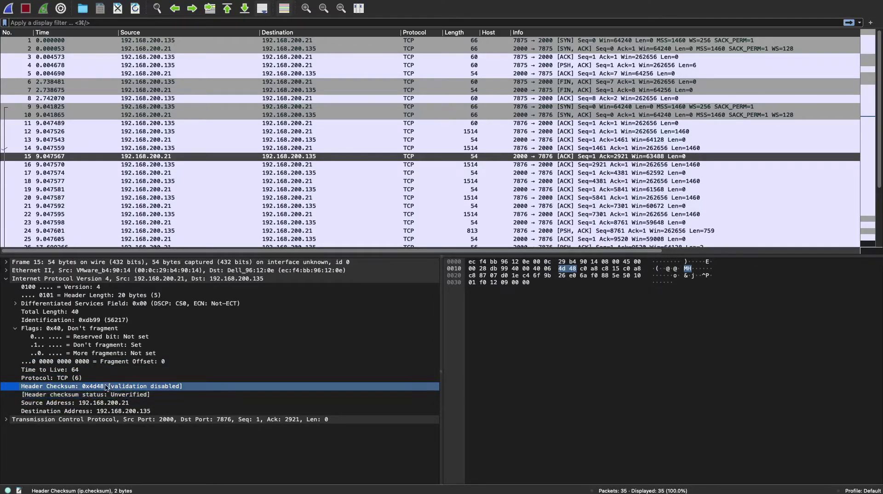
key("ctrl+Left")
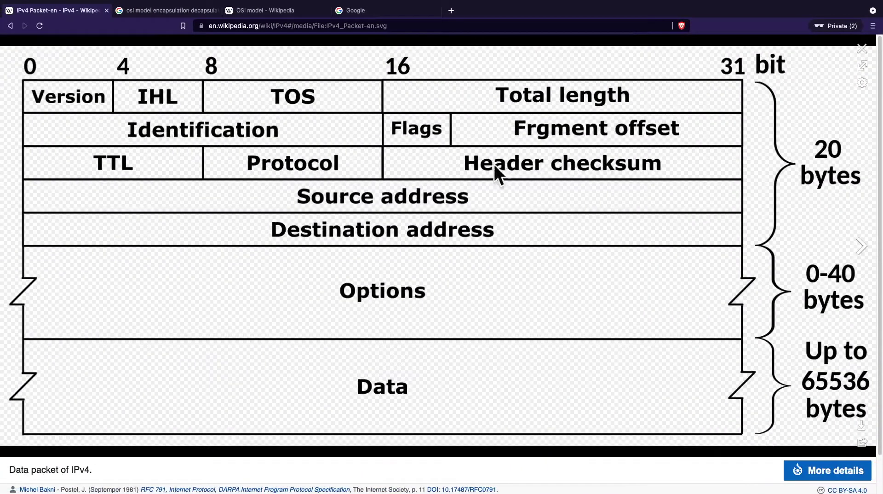
key("ctrl+Right")
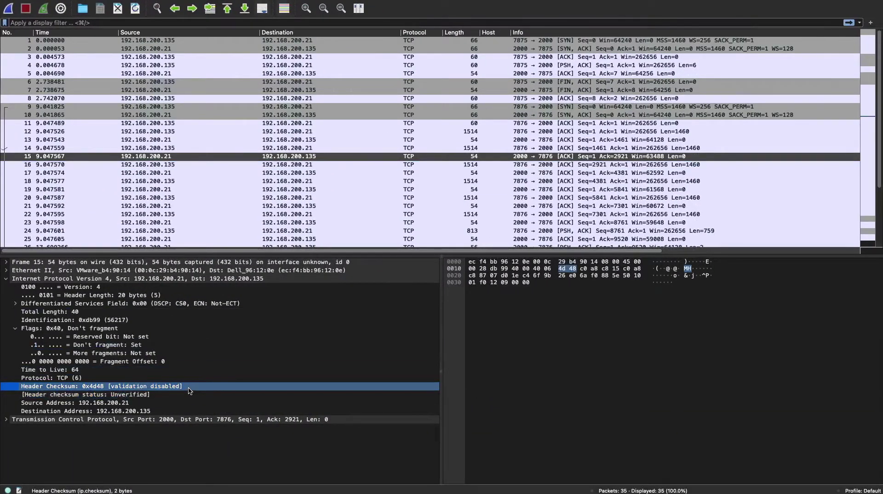
Examine packet 15's Source Address and Destination Address fields, leaving Source Address selected
left_click(152, 404)
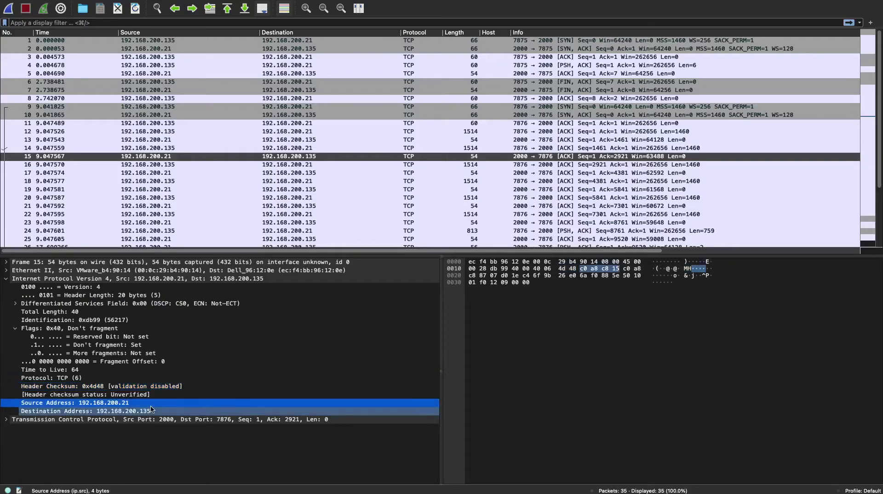
left_click(153, 410)
key("Up")
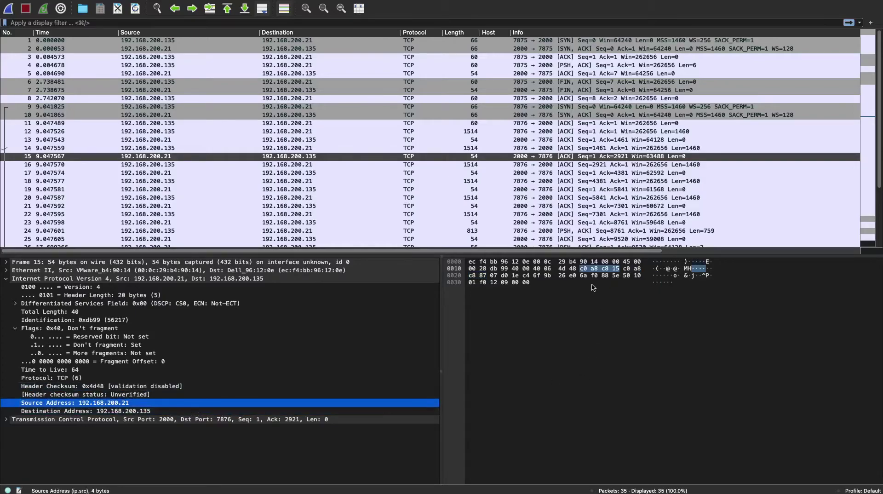
Show packet 15's bytes as bits and select the bytes of the source and destination addresses
left_click(589, 271)
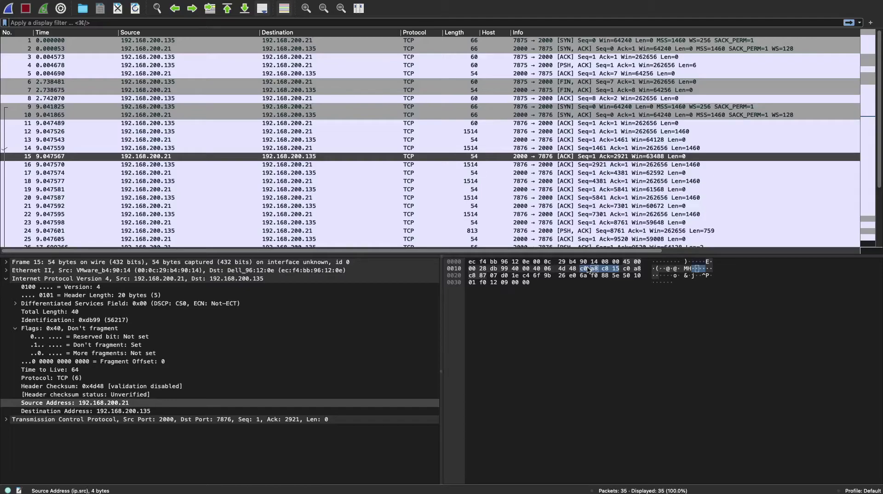
right_click(588, 269)
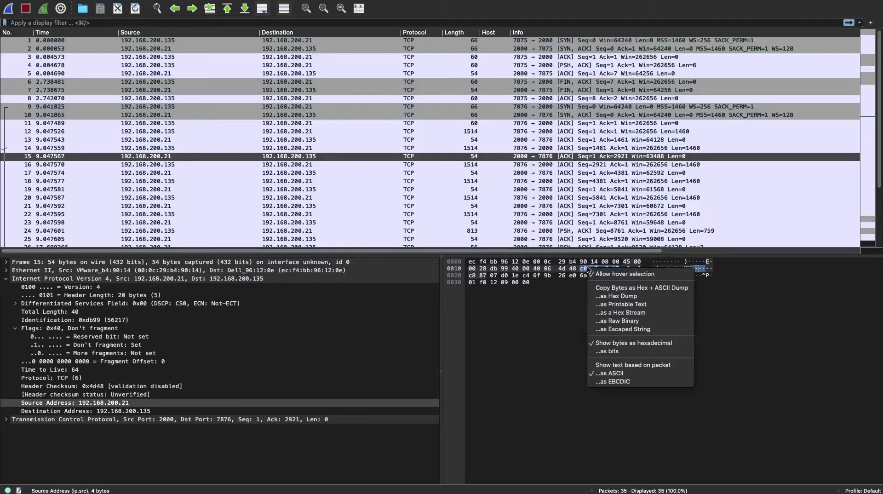
left_click(608, 351)
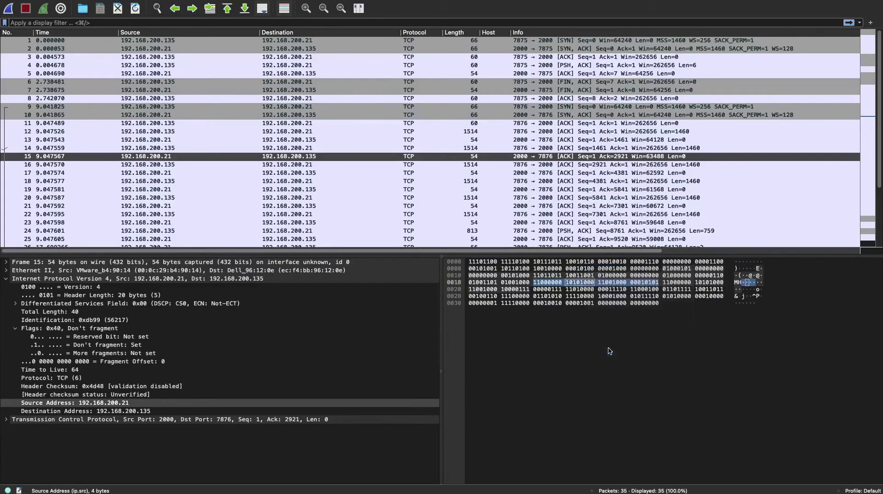
left_click(598, 285)
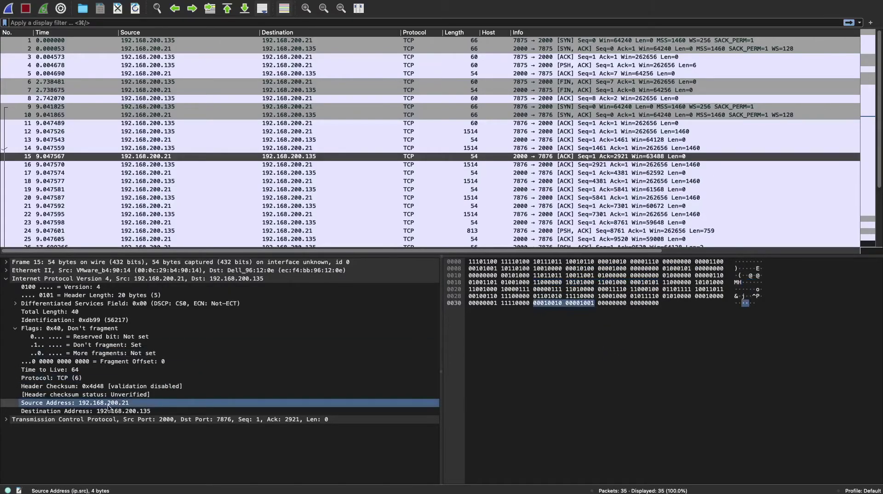
left_click(499, 289)
left_click(696, 285)
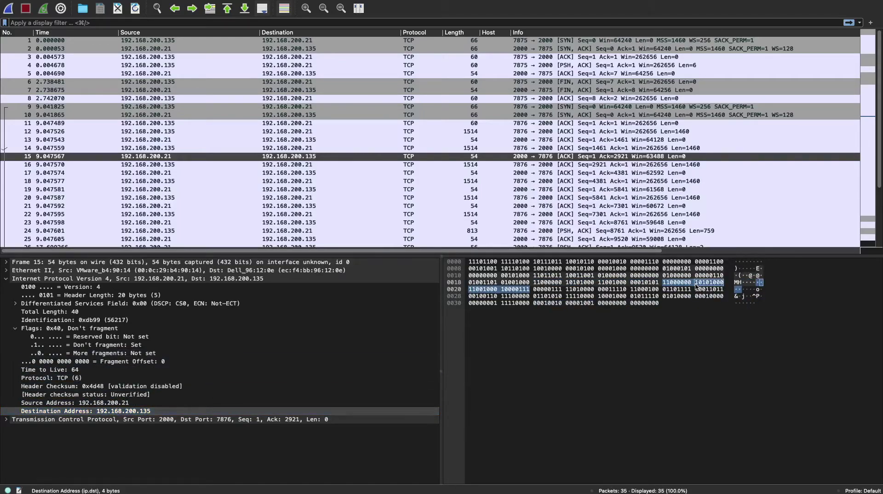
Collapse the Internet Protocol section, examine packet 15's expanded Transmission Control Protocol fields, and restore the Internet Protocol view
left_click(5, 280)
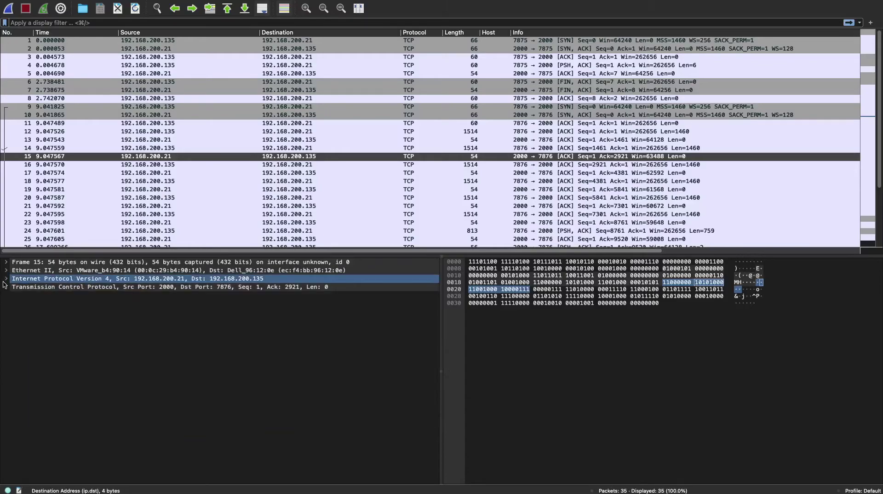
left_click(6, 286)
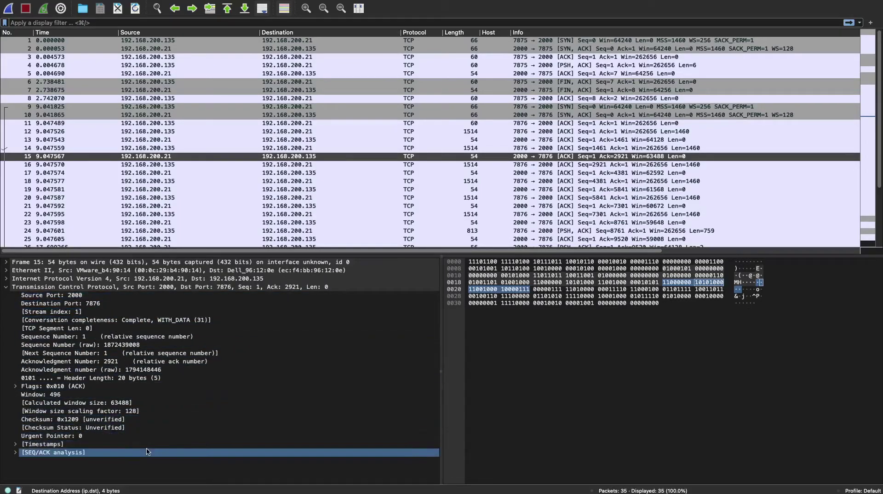
left_click(6, 287)
left_click(6, 278)
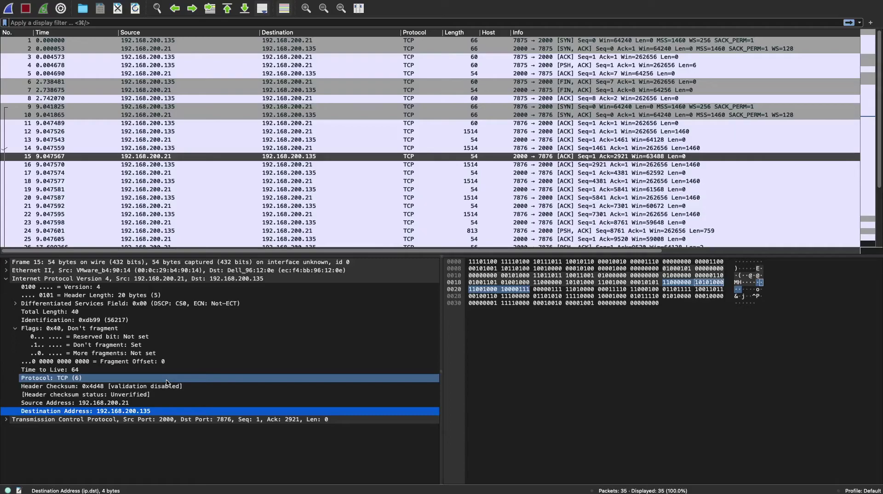
Review the Protocol field in the browser's IPv4 header diagram and collapse packet 15's Internet Protocol Version 4 section in Wireshark
key("ctrl+Left")
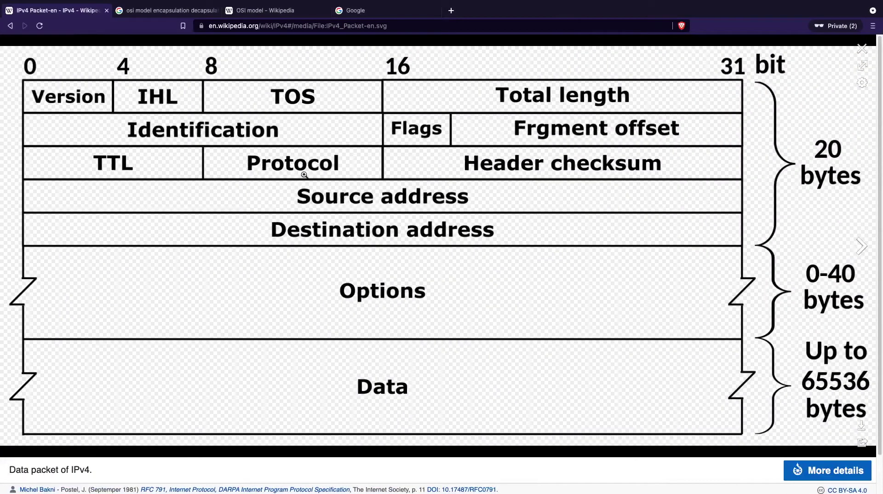
key("ctrl+Right")
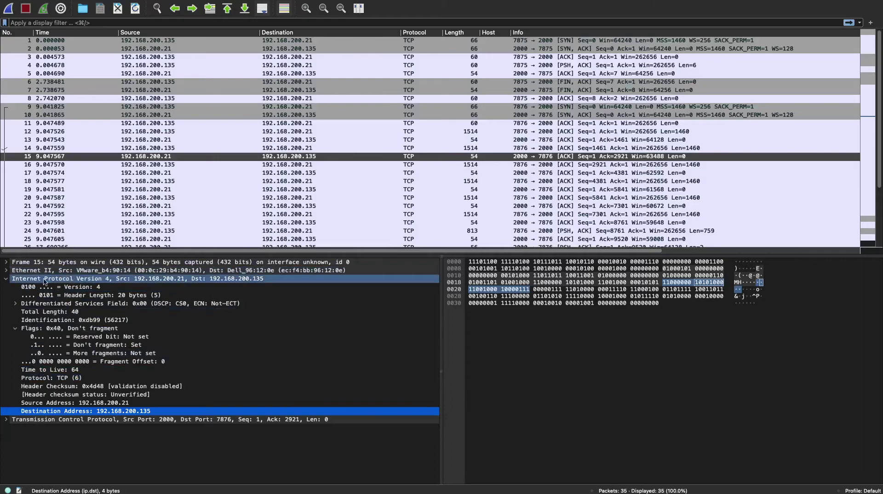
left_click(5, 279)
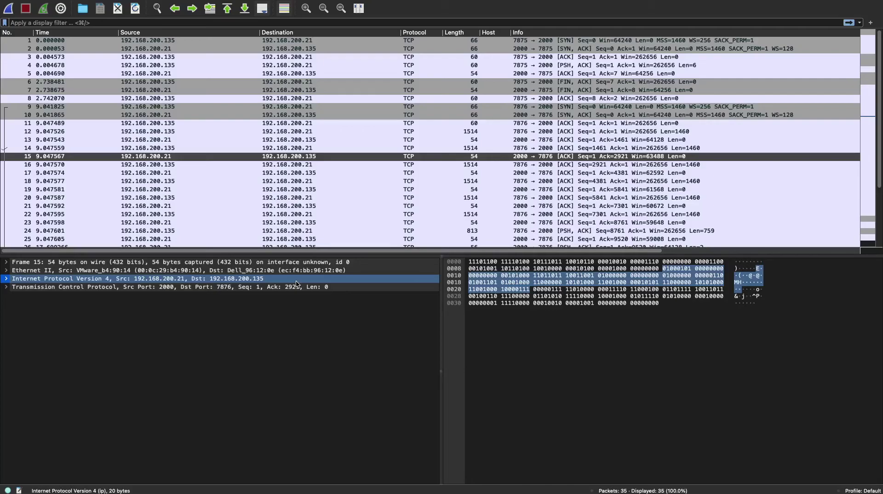
Check the browser's diagram again and compare the bits of packet 15's IPv4 and TCP headers in Wireshark, leaving the IPv4 header selected
key("super+Tab")
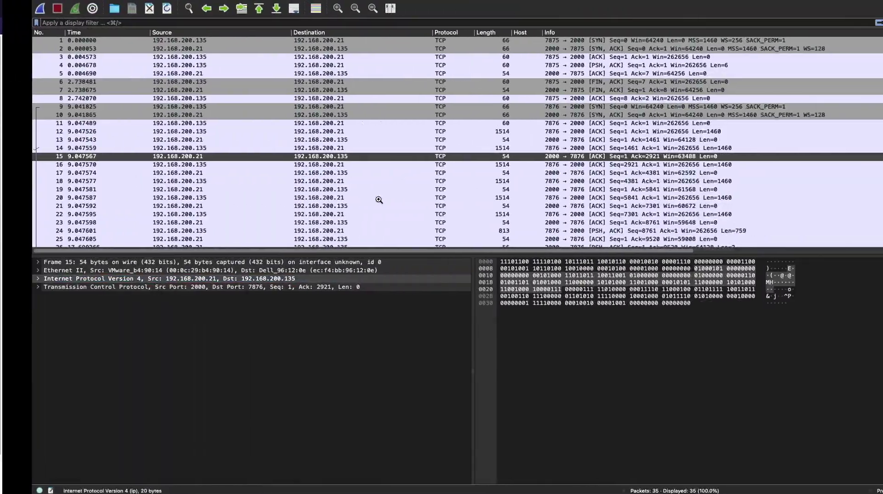
left_click(248, 278)
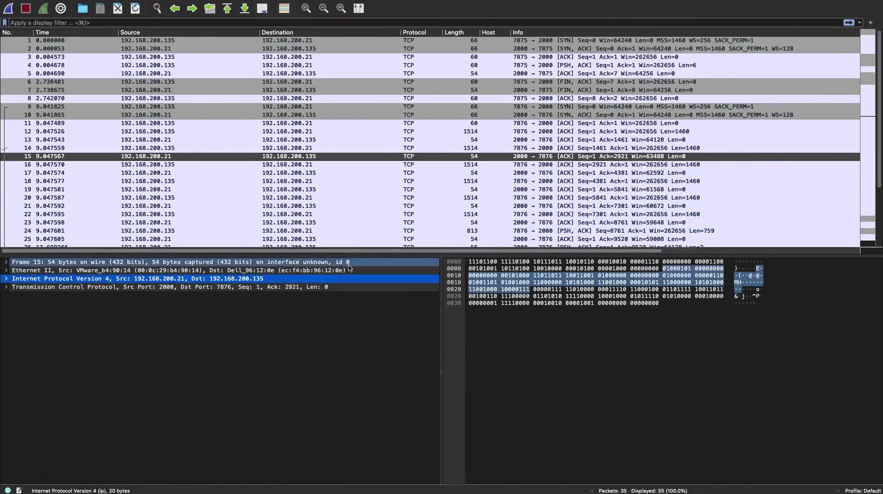
left_click(258, 286)
left_click(289, 278)
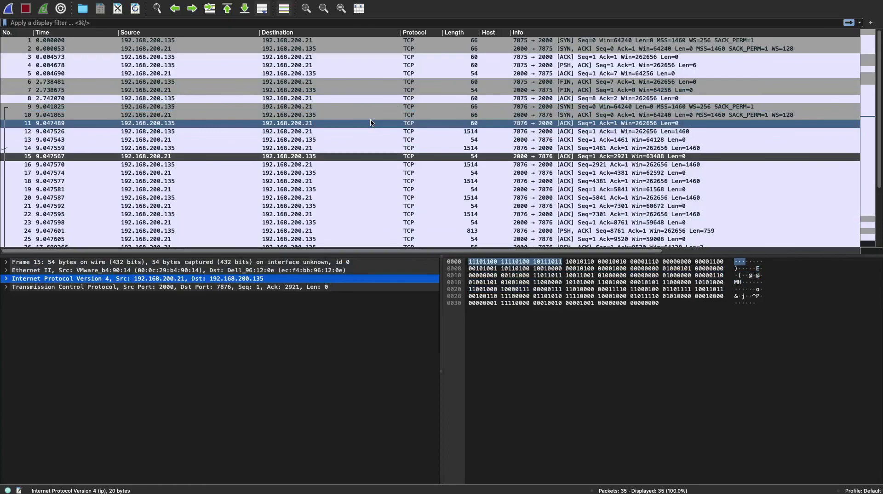
left_click(347, 6)
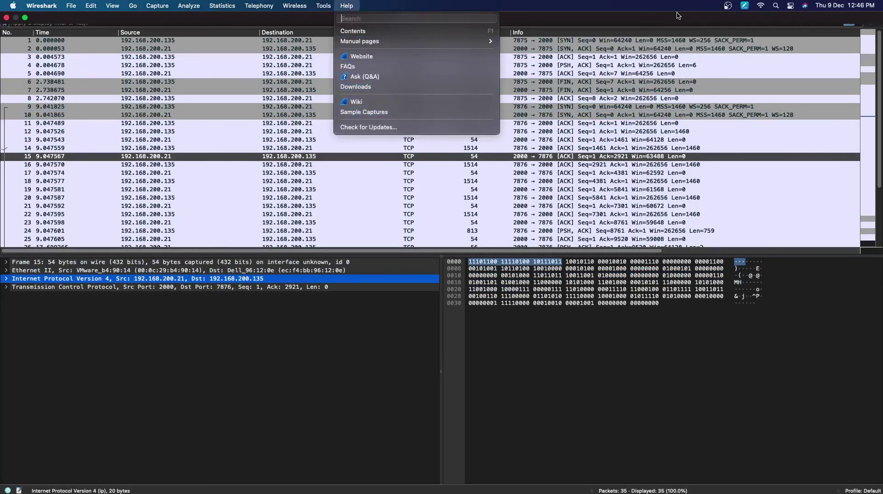
left_click(640, 97)
left_click(730, 6)
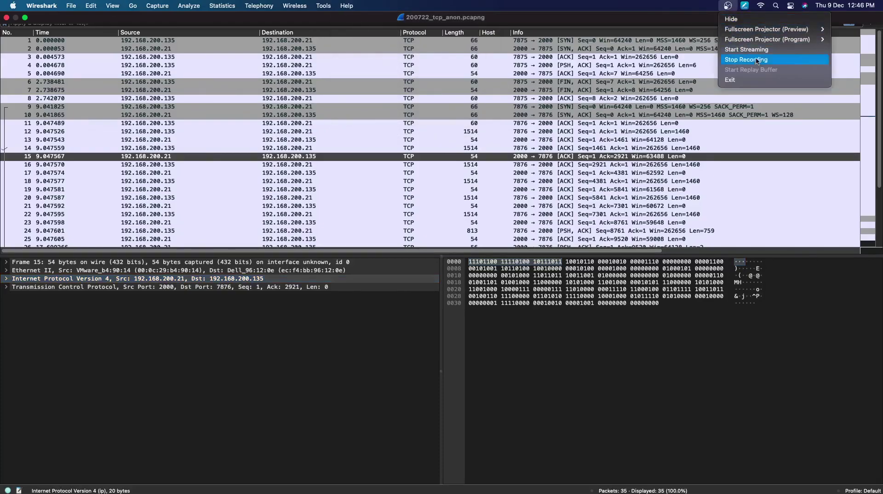